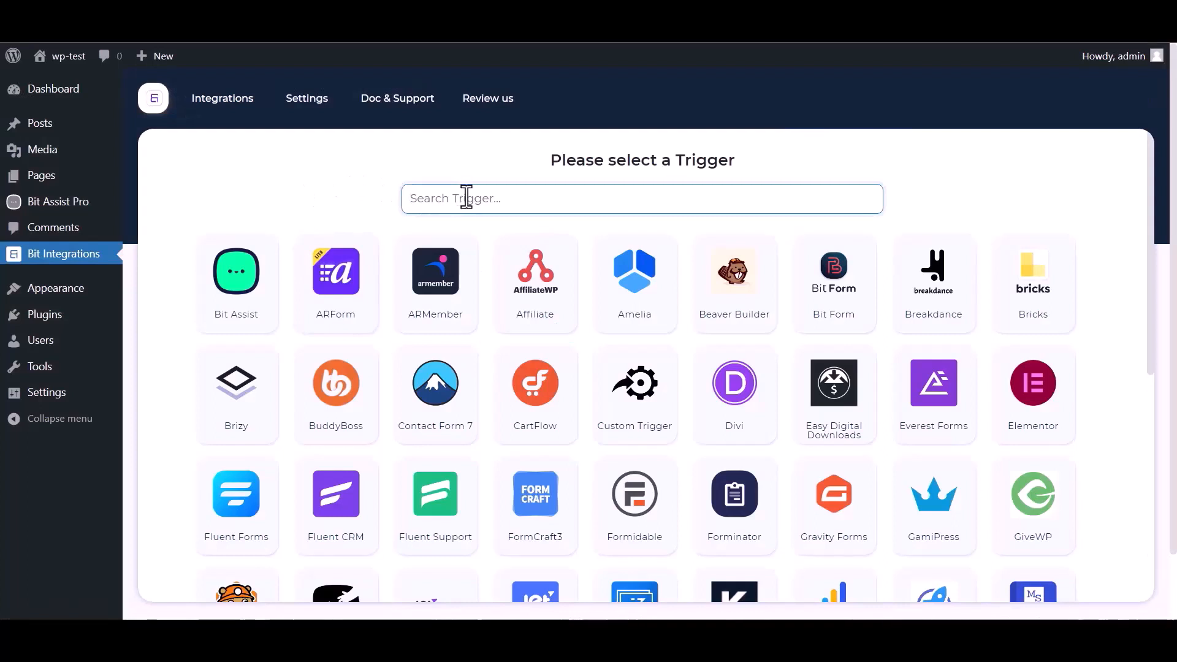
Step: Pick Bit Assist as the trigger, copy its webhook URL and start fetching test data
{"action": "type", "text": "bit"}
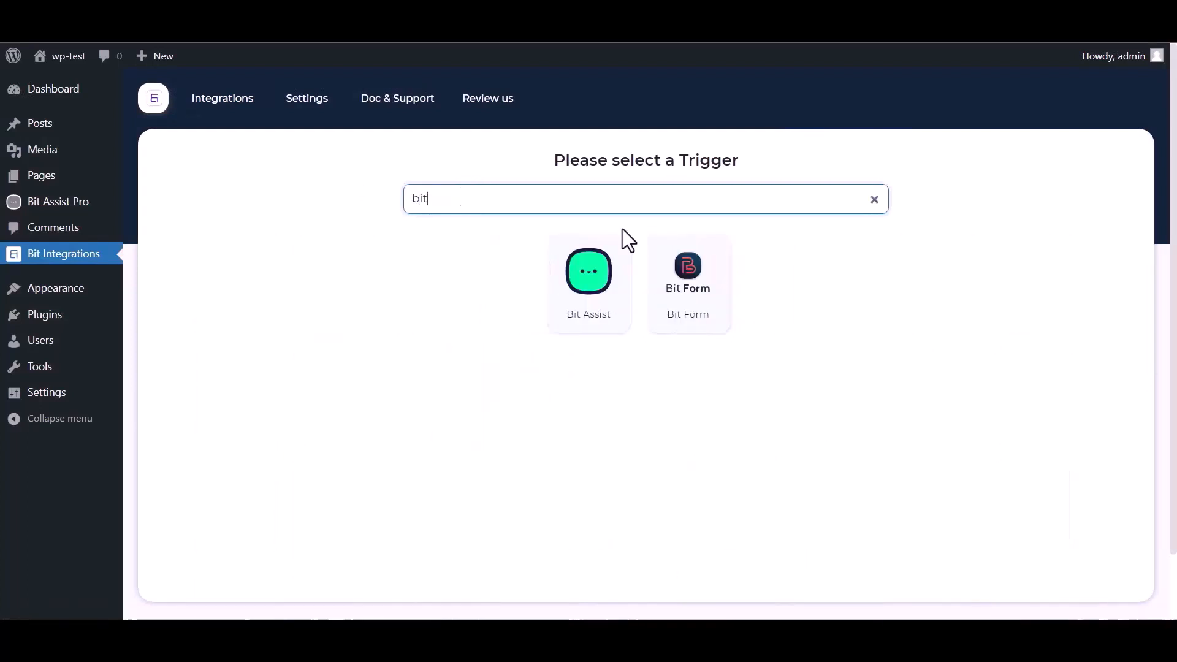
{"action": "left_click", "coordinate": [573, 303]}
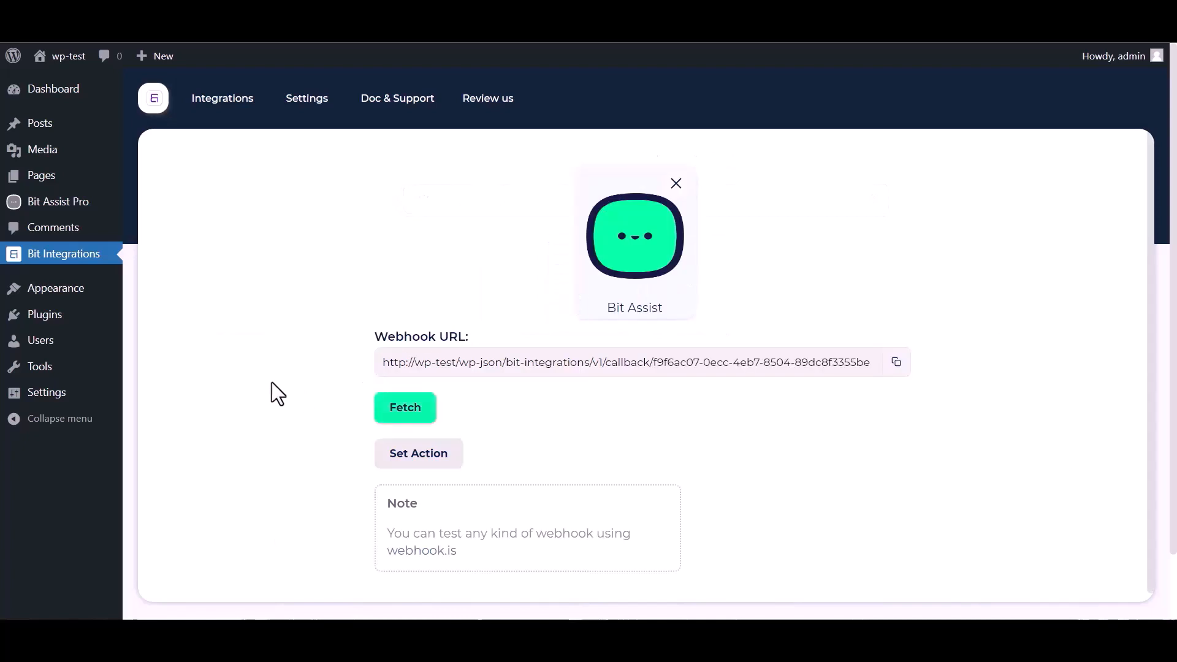
{"action": "left_click", "coordinate": [897, 362]}
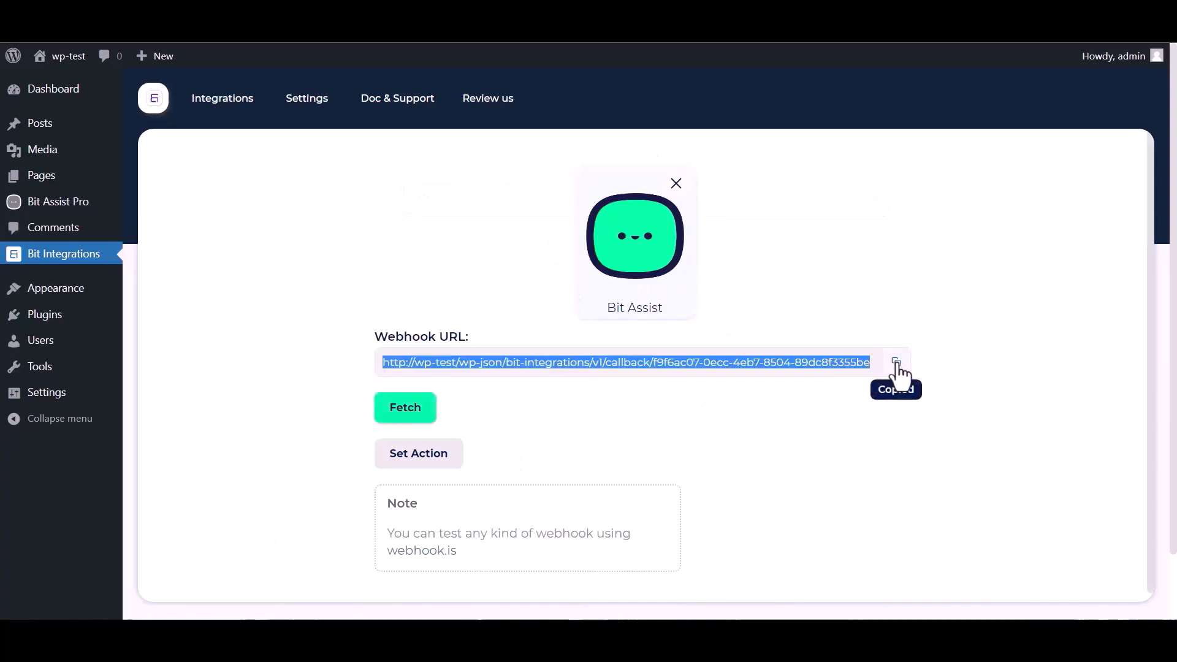
{"action": "left_click", "coordinate": [408, 412]}
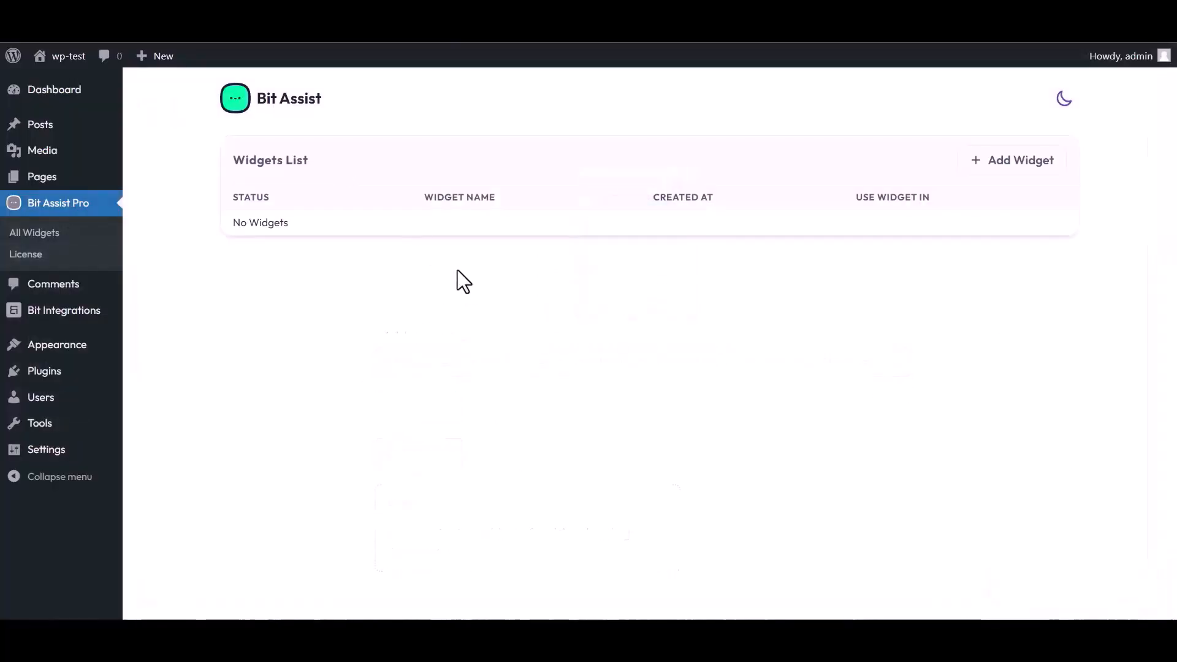
Step: Create a Bit Assist widget named 'Bit Integrations' and open it for editing
{"action": "left_click", "coordinate": [1016, 166]}
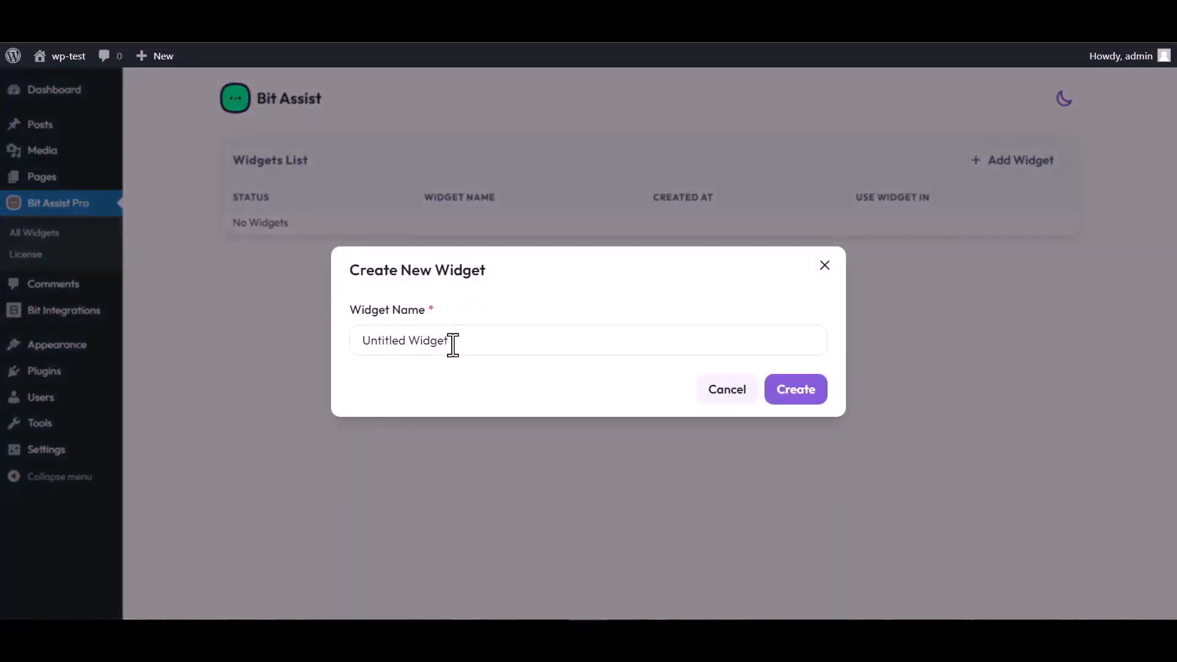
{"action": "triple_click", "coordinate": [456, 341]}
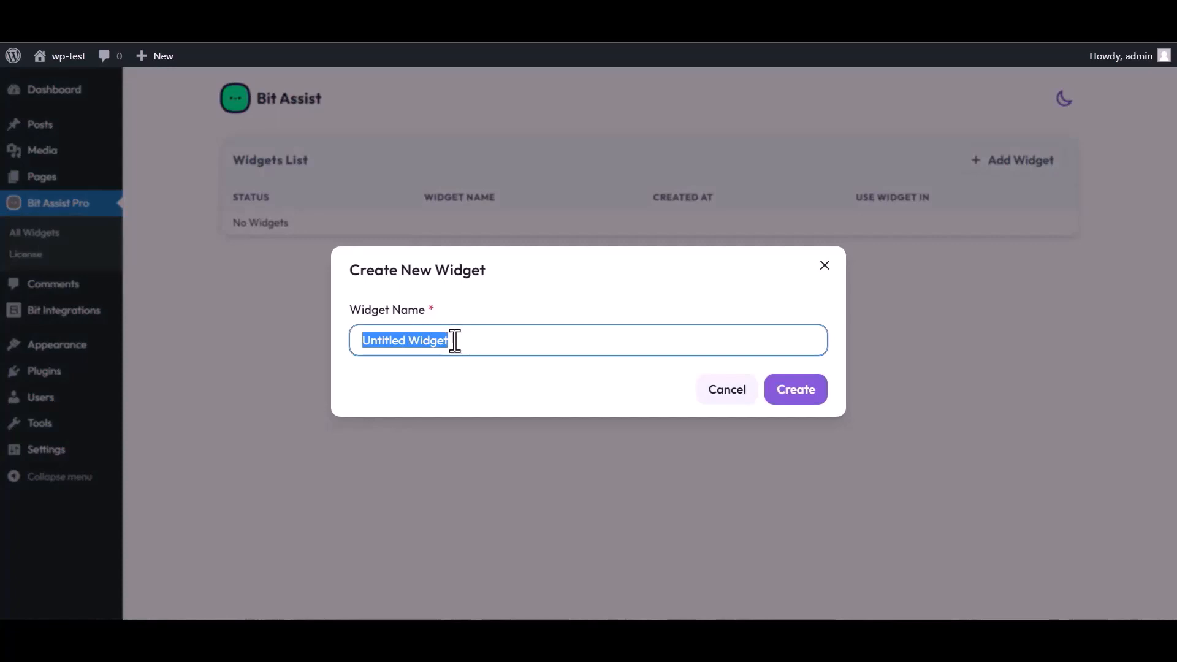
{"action": "type", "text": "Bit Integrations"}
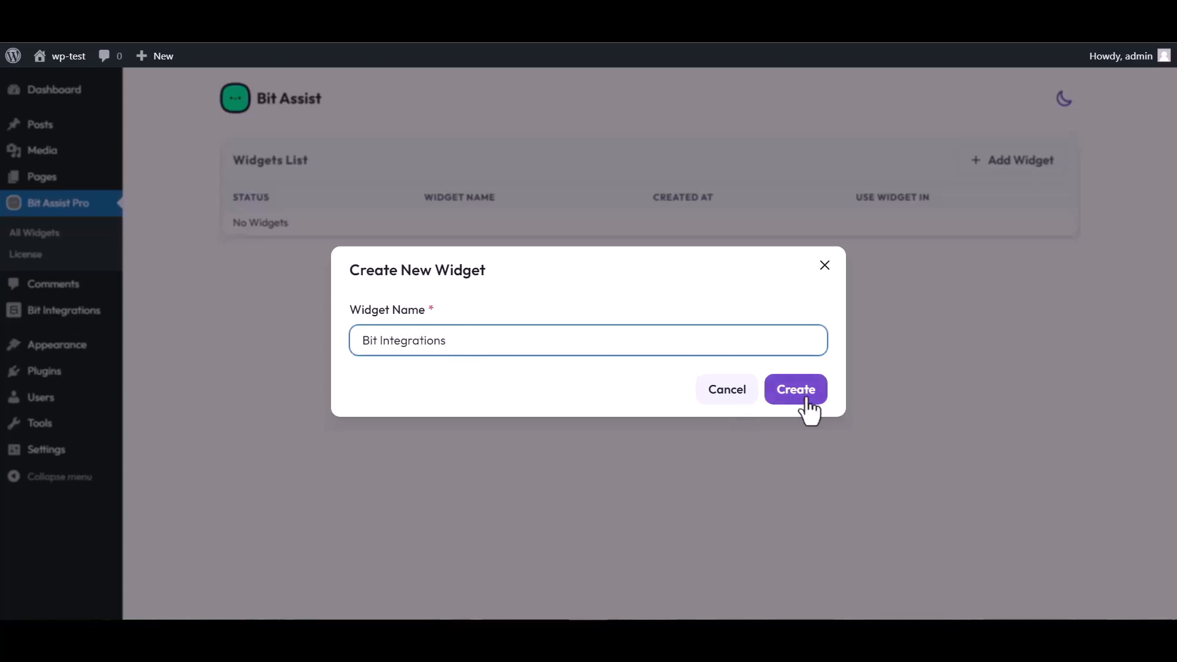
{"action": "left_click", "coordinate": [808, 400]}
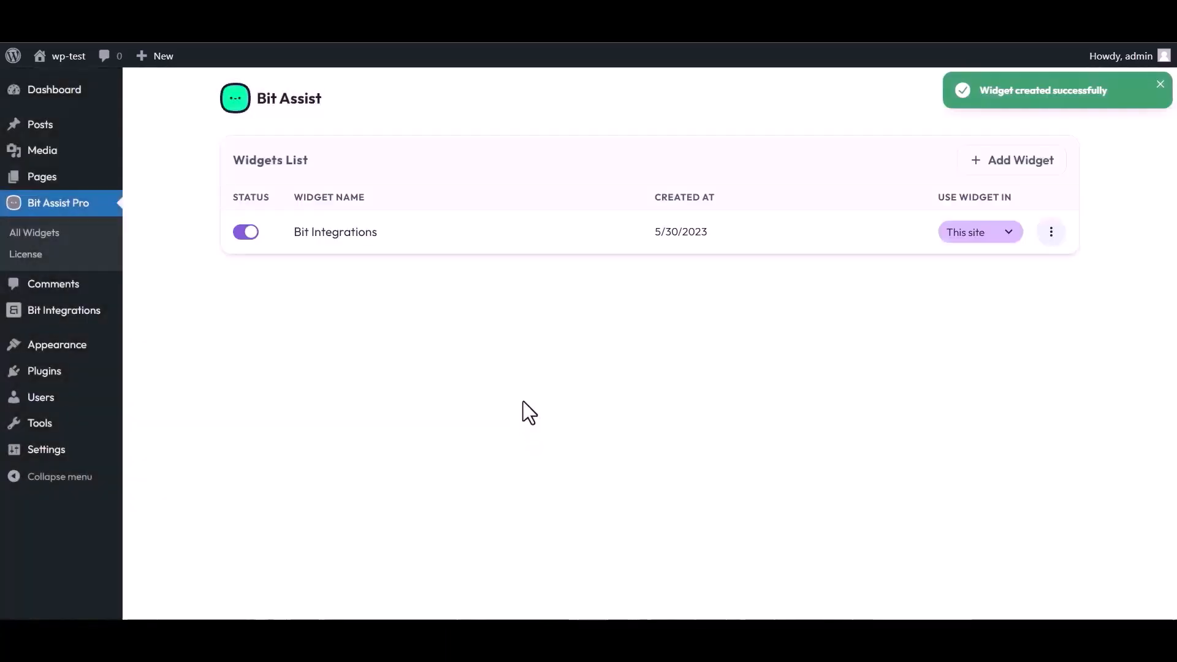
{"action": "left_click", "coordinate": [1052, 232]}
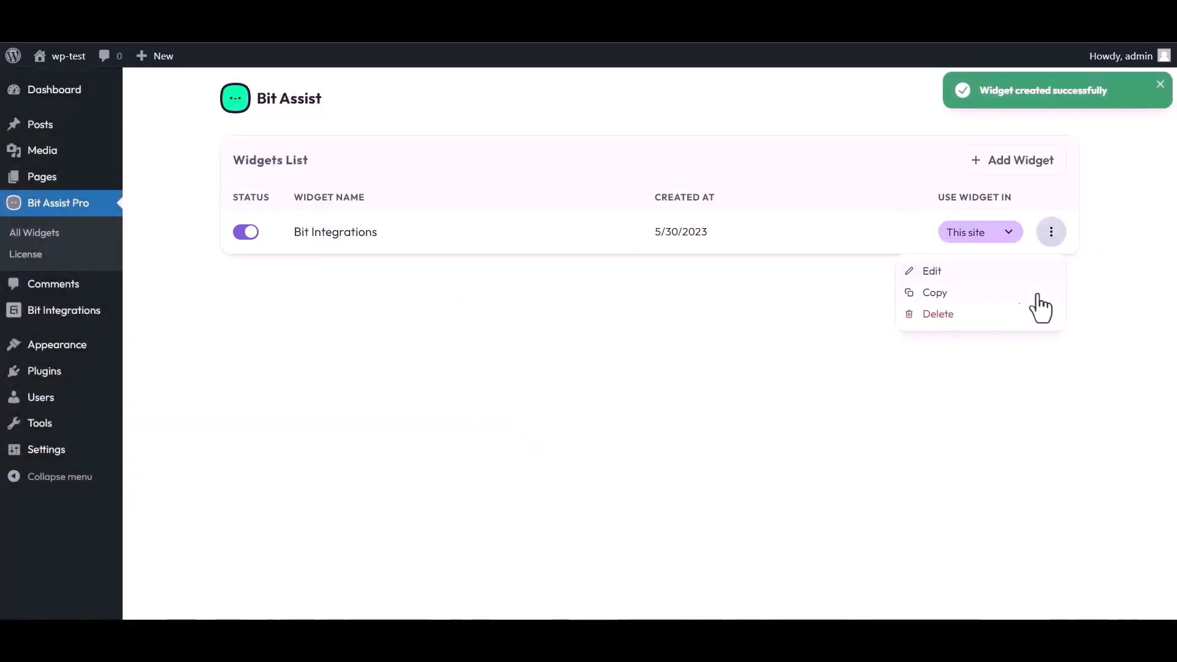
{"action": "left_click", "coordinate": [932, 271]}
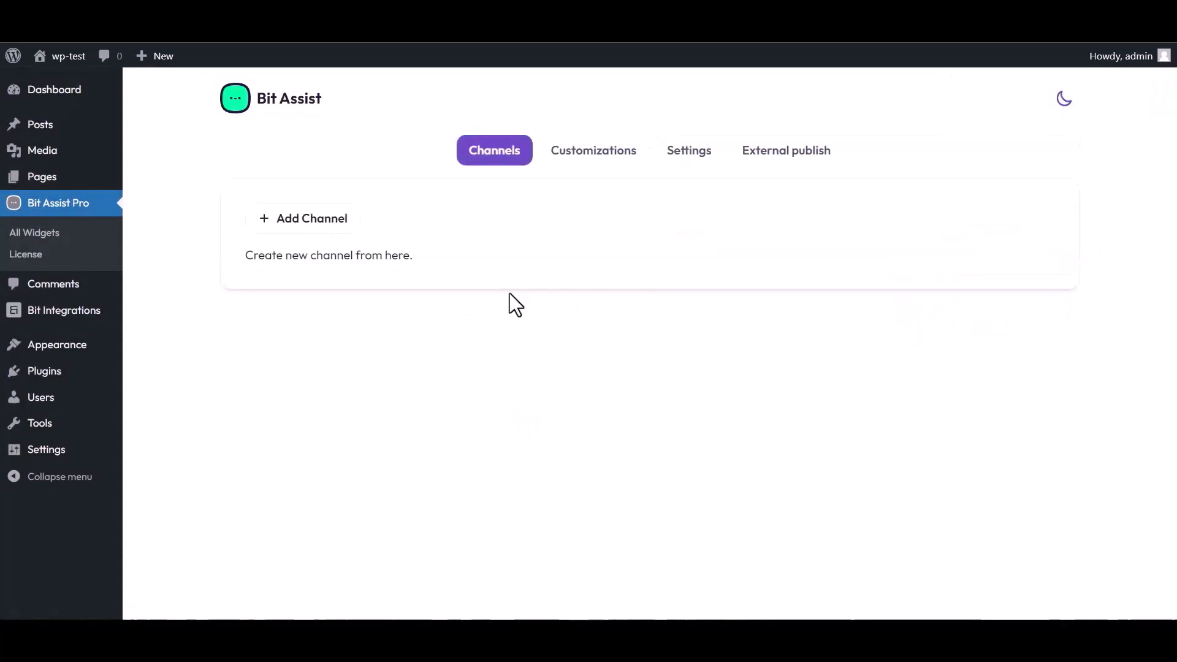
Step: Add a Custom Form channel to the widget and title it 'Bit Integrations'
{"action": "left_click", "coordinate": [319, 224]}
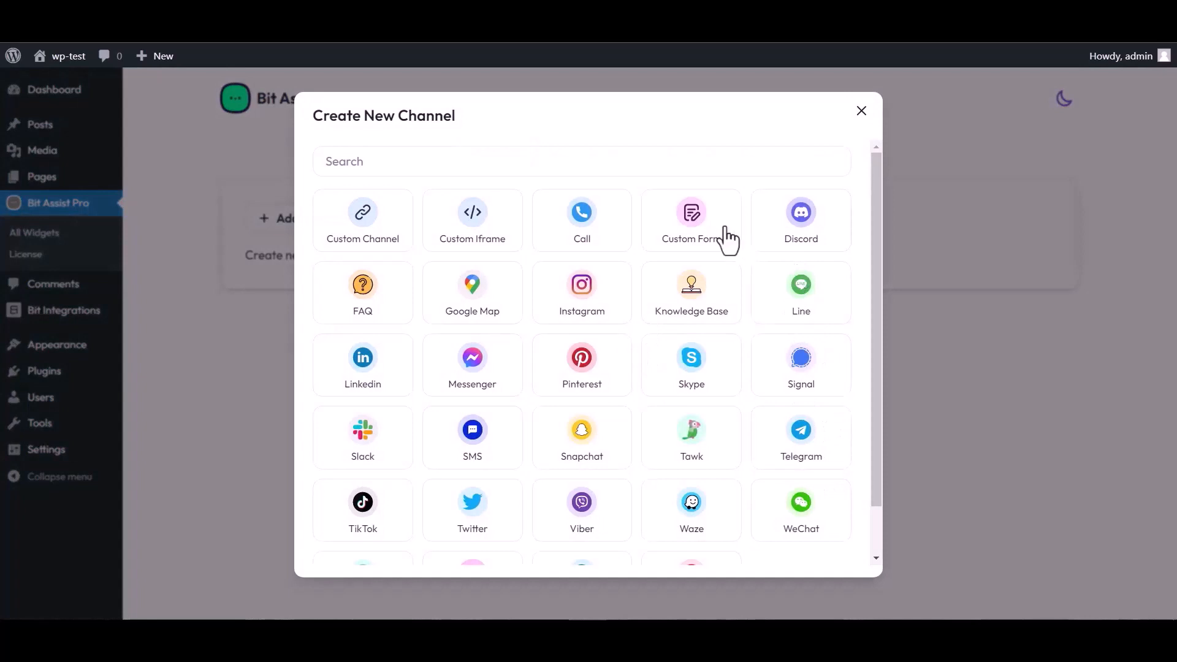
{"action": "left_click", "coordinate": [694, 236]}
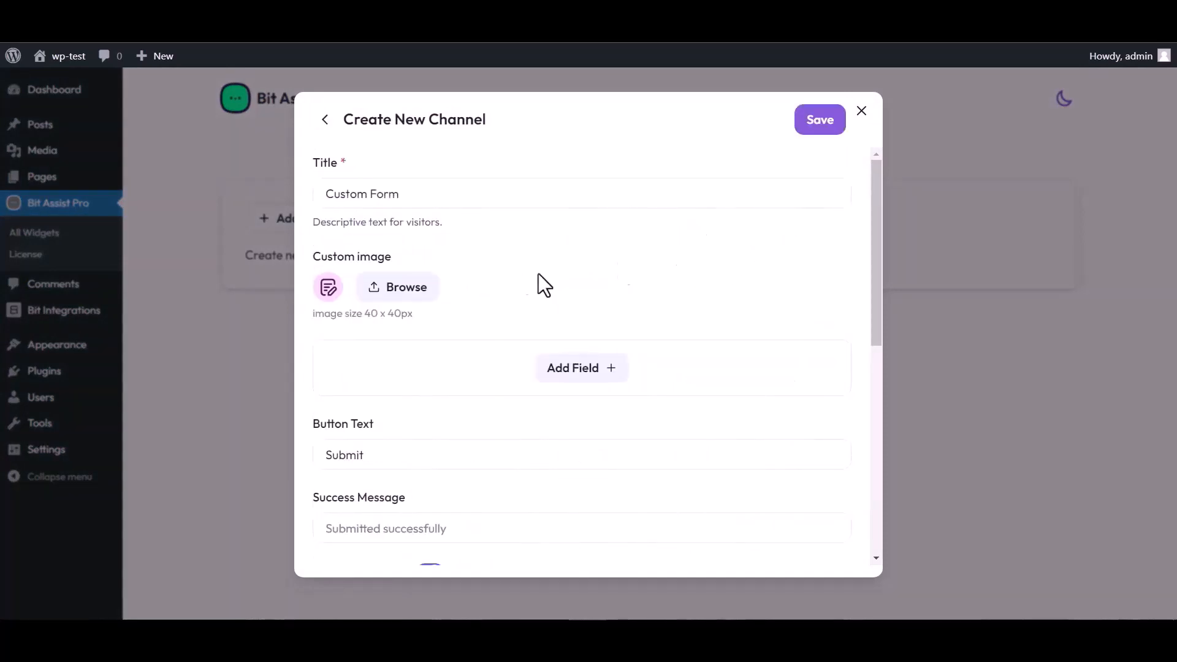
{"action": "triple_click", "coordinate": [410, 195]}
{"action": "type", "text": "Bit"}
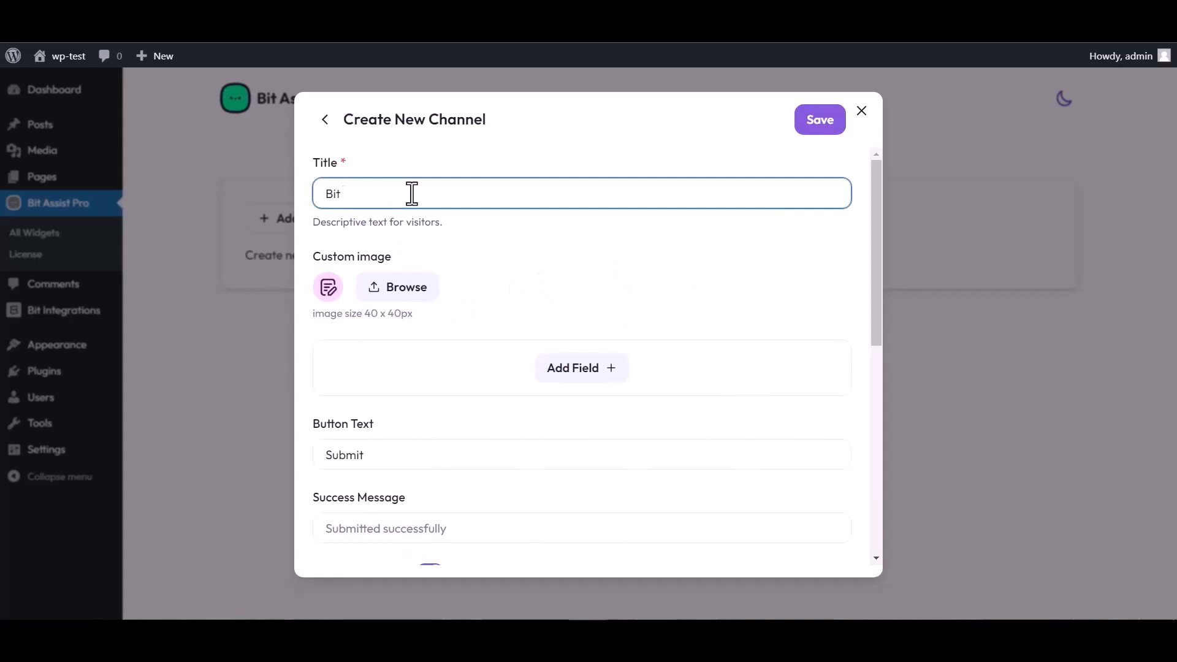
{"action": "type", "text": " Integrations"}
Step: Add Text, Email and Number fields to the custom form
{"action": "left_click", "coordinate": [582, 372]}
{"action": "left_click", "coordinate": [506, 412]}
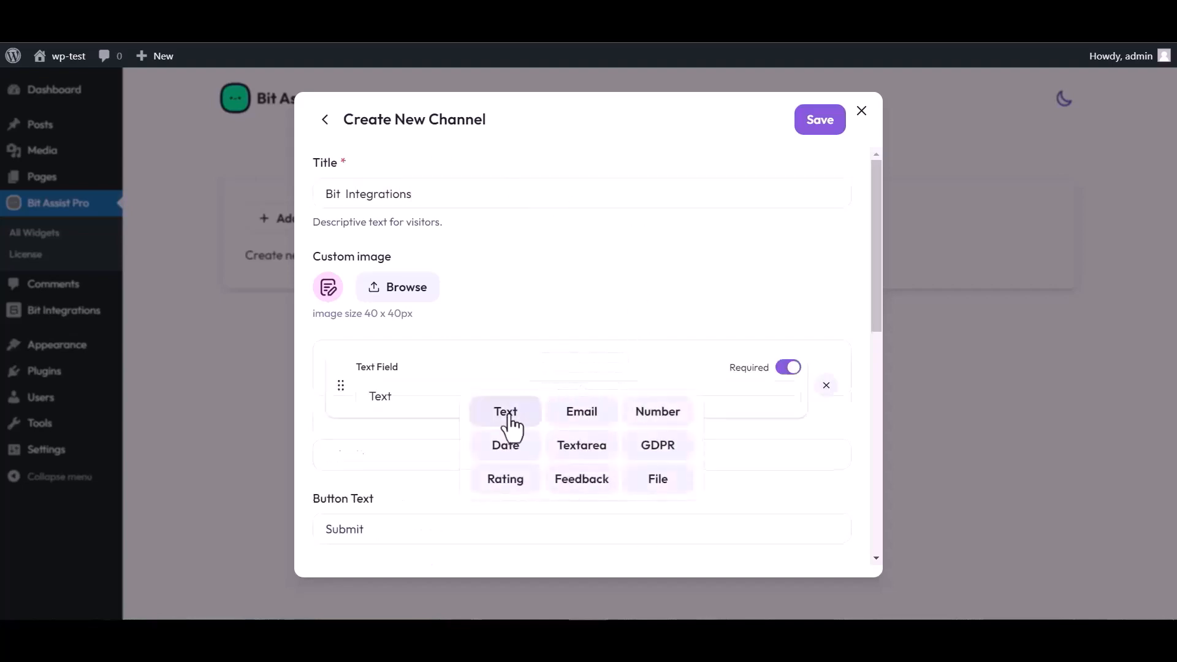
{"action": "left_click", "coordinate": [583, 443]}
{"action": "left_click", "coordinate": [581, 484]}
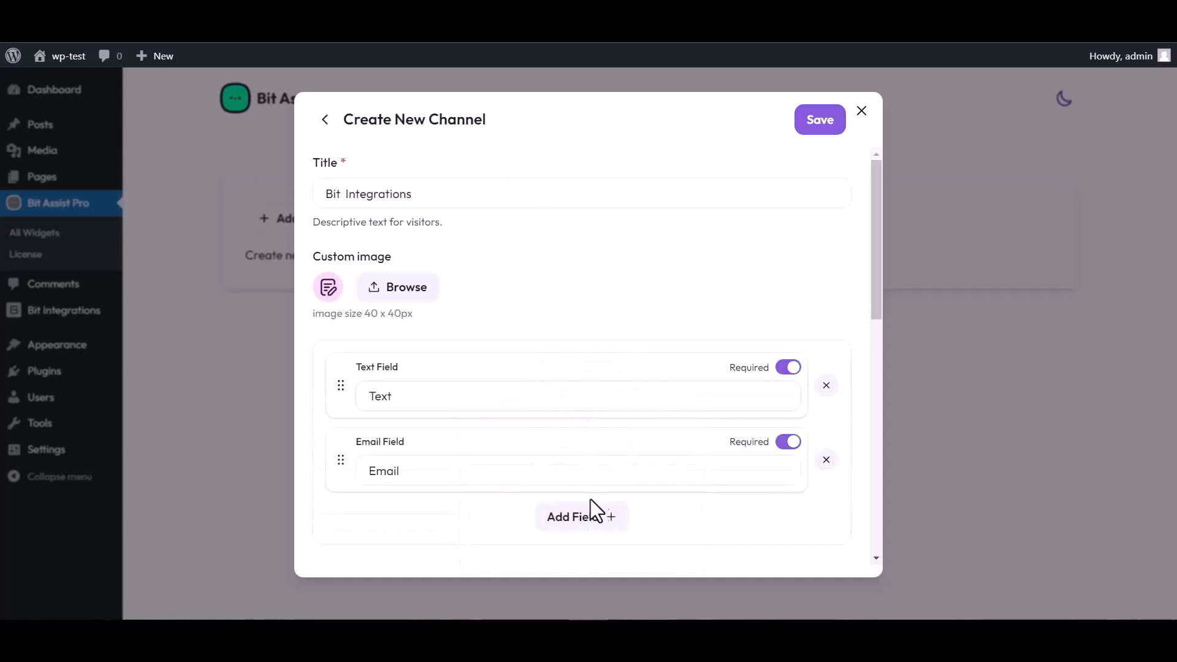
{"action": "left_click", "coordinate": [604, 517]}
{"action": "left_click", "coordinate": [656, 415]}
{"action": "scroll", "coordinate": [534, 323], "scroll_direction": "down", "scroll_amount": 4}
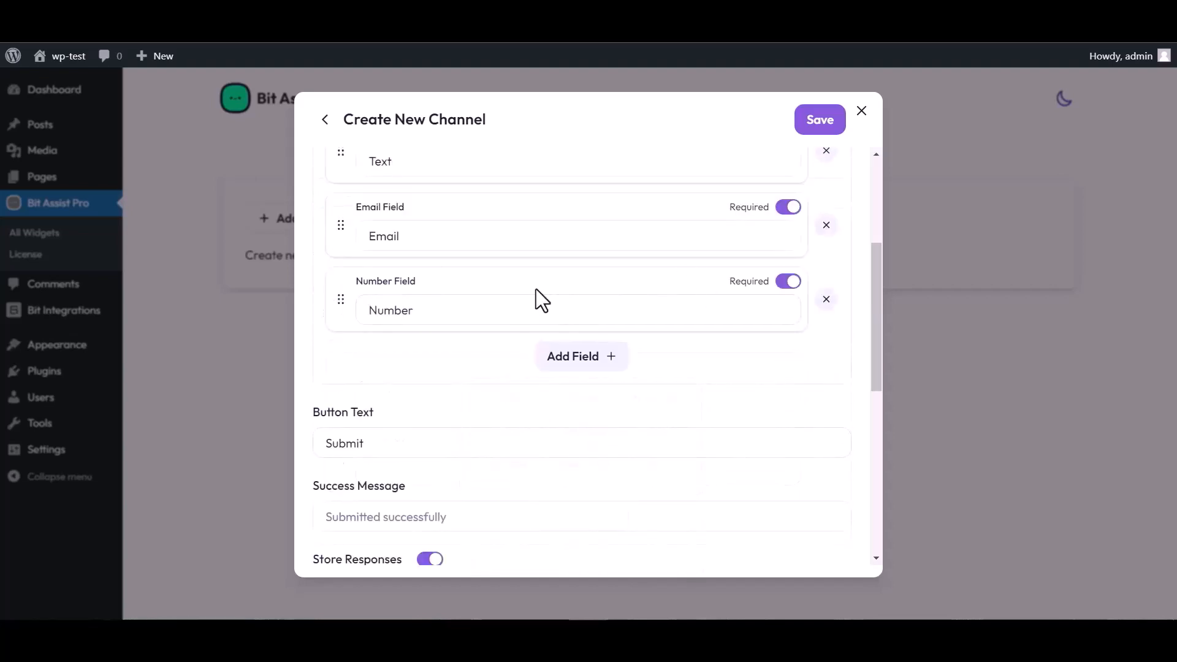
{"action": "scroll", "coordinate": [536, 294], "scroll_direction": "up", "scroll_amount": 4}
Step: Rename the Text field's label to 'Name'
{"action": "left_click", "coordinate": [408, 391]}
{"action": "double_click", "coordinate": [403, 392]}
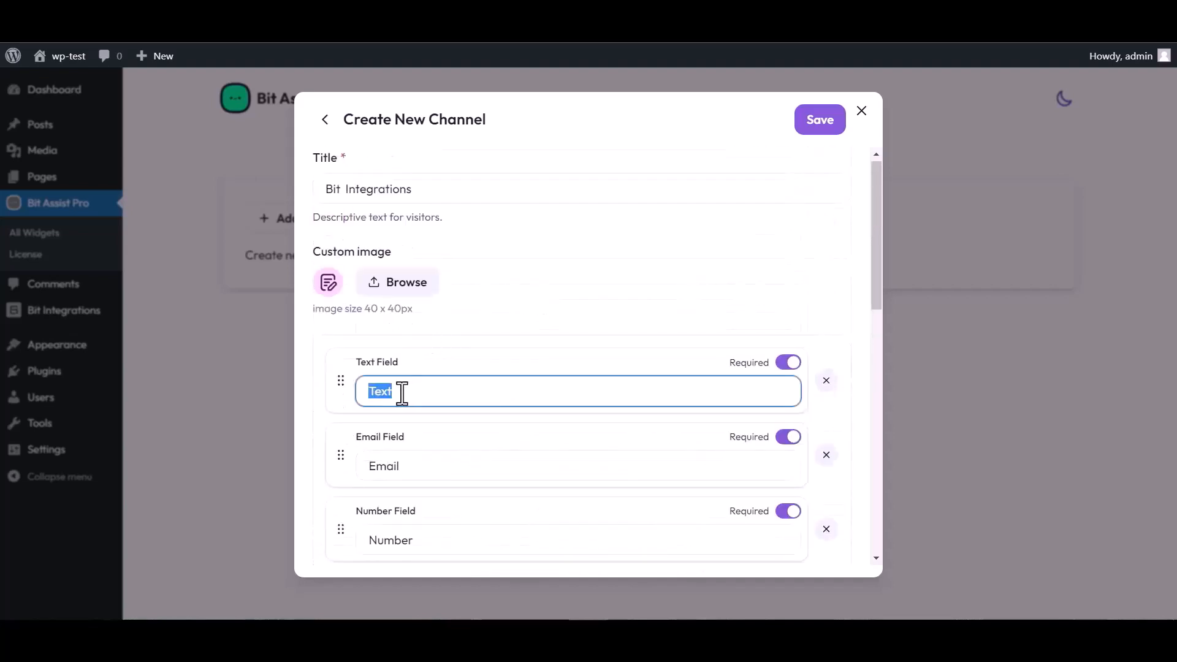
{"action": "type", "text": "Name"}
Step: Paste the Bit Integrations webhook URL into Webhook URL and save the channel
{"action": "scroll", "coordinate": [588, 356], "scroll_direction": "down", "scroll_amount": 4}
{"action": "scroll", "coordinate": [451, 507], "scroll_direction": "down", "scroll_amount": 4}
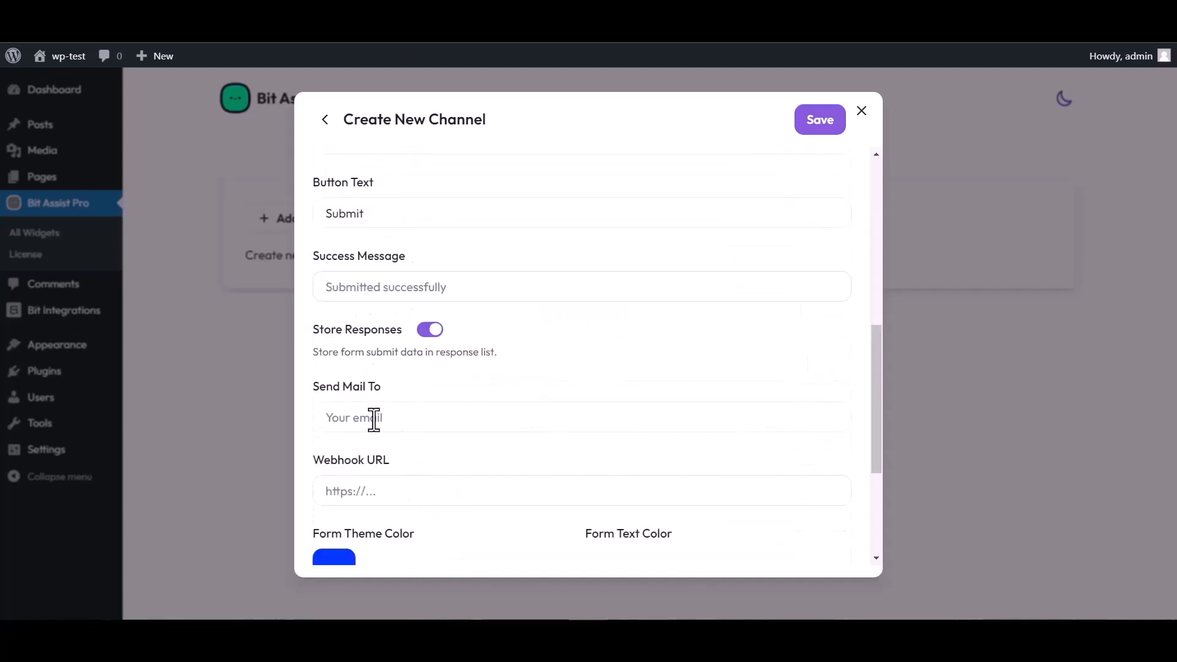
{"action": "left_click", "coordinate": [376, 491]}
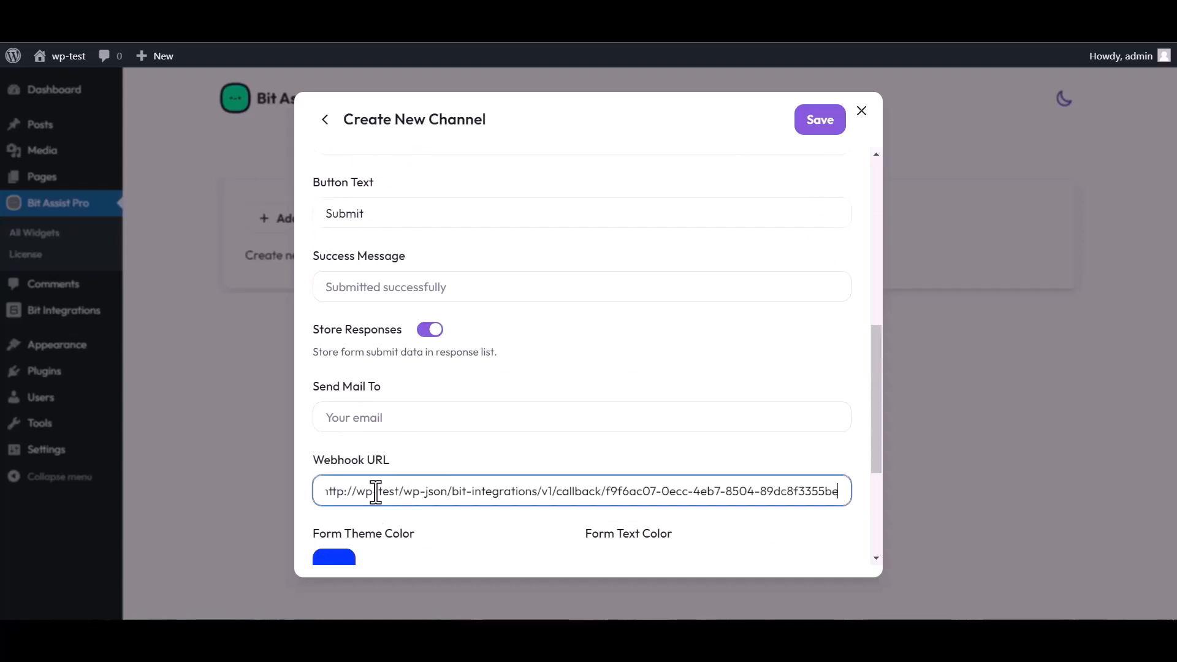
{"action": "left_click", "coordinate": [817, 128]}
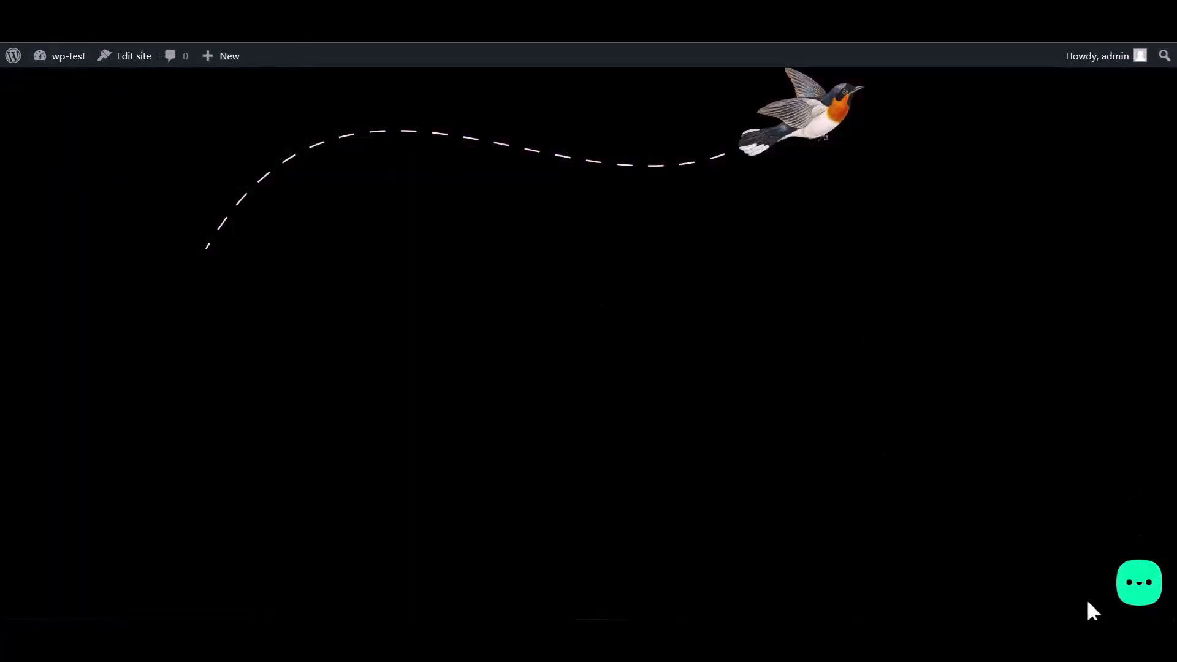
Step: Open the Bit Integrations form in the front-end chat widget and enter a test name
{"action": "left_click", "coordinate": [1136, 590]}
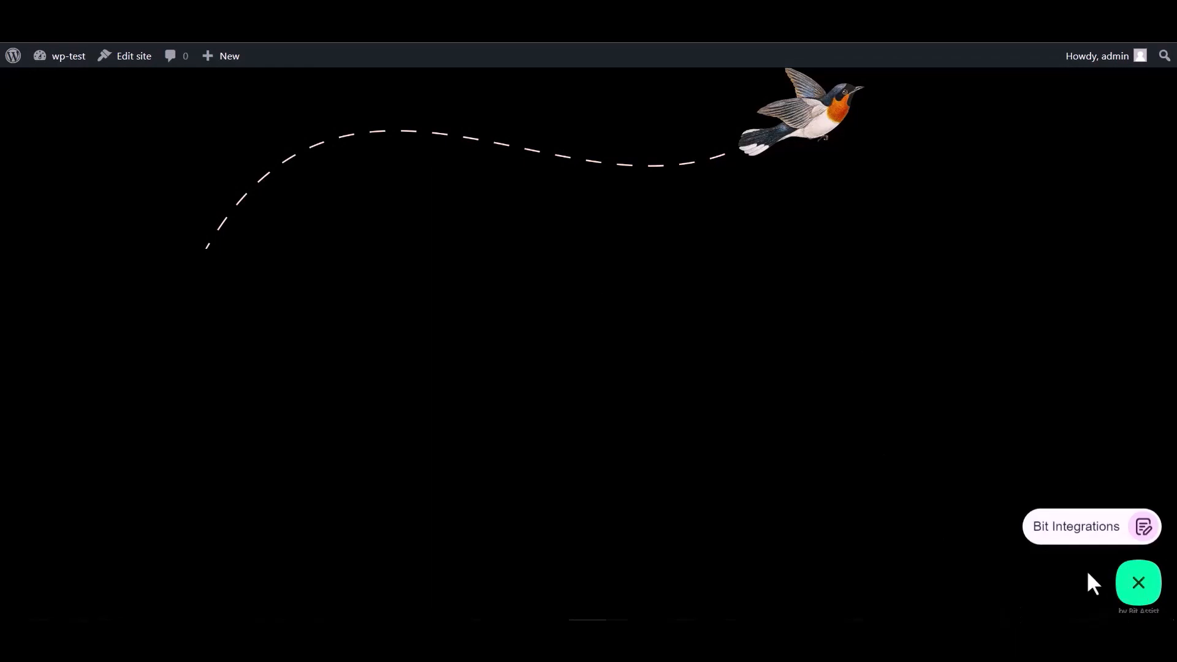
{"action": "left_click", "coordinate": [1067, 532]}
{"action": "left_click", "coordinate": [988, 393]}
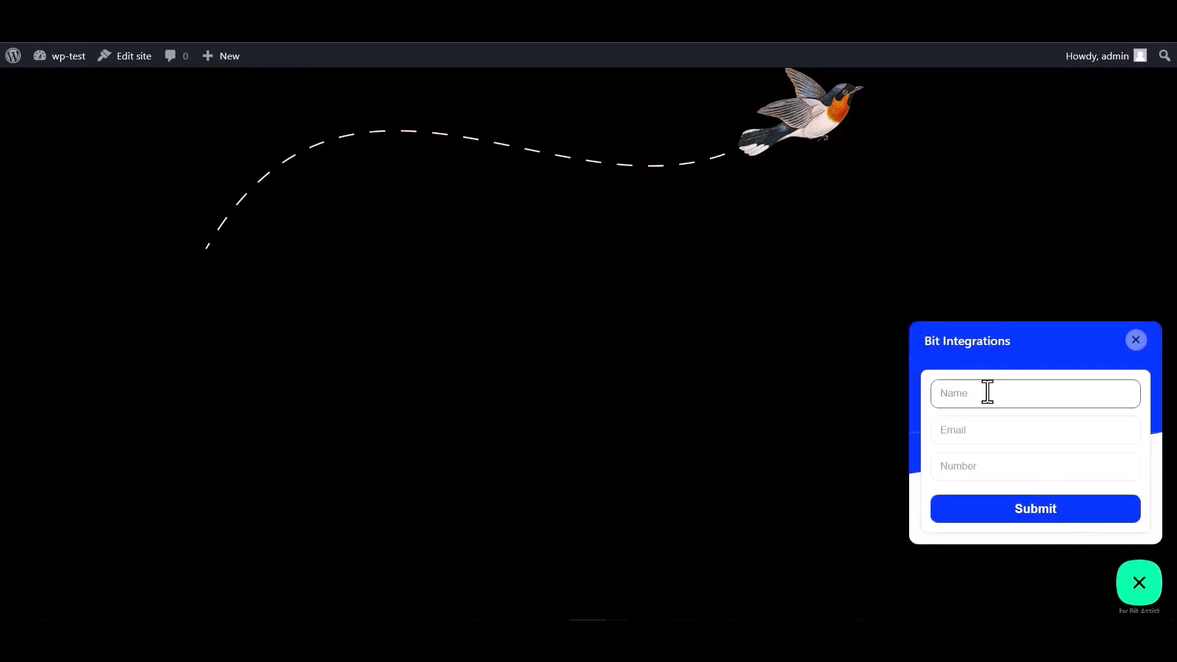
{"action": "left_click", "coordinate": [980, 469]}
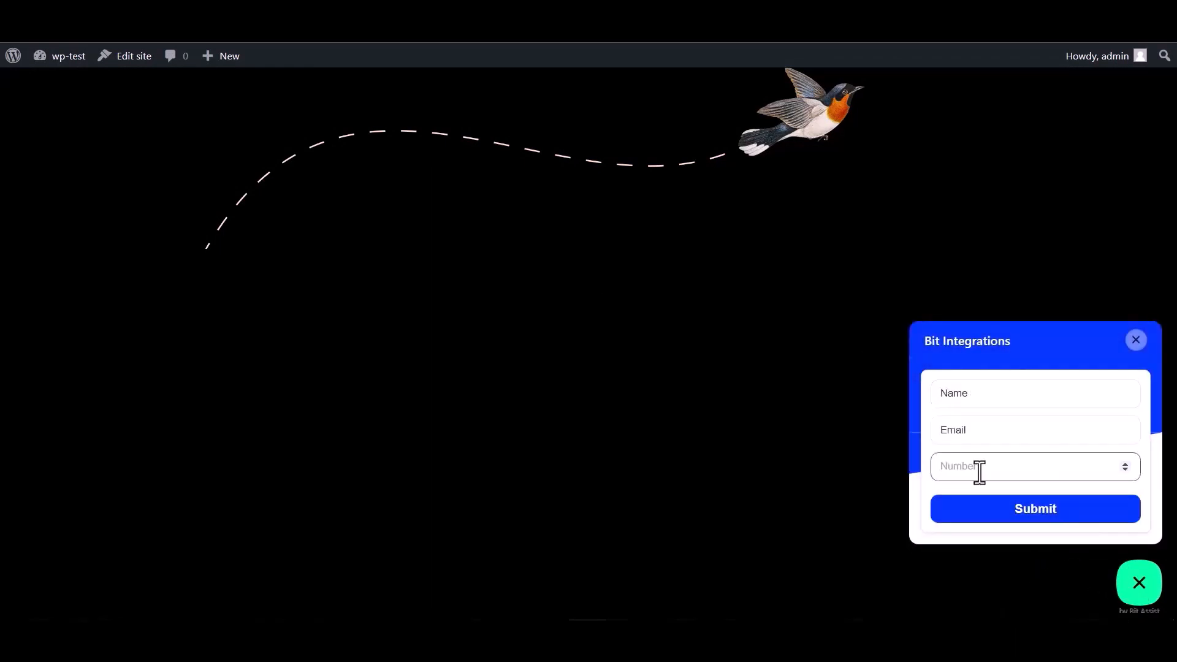
{"action": "double_click", "coordinate": [980, 395]}
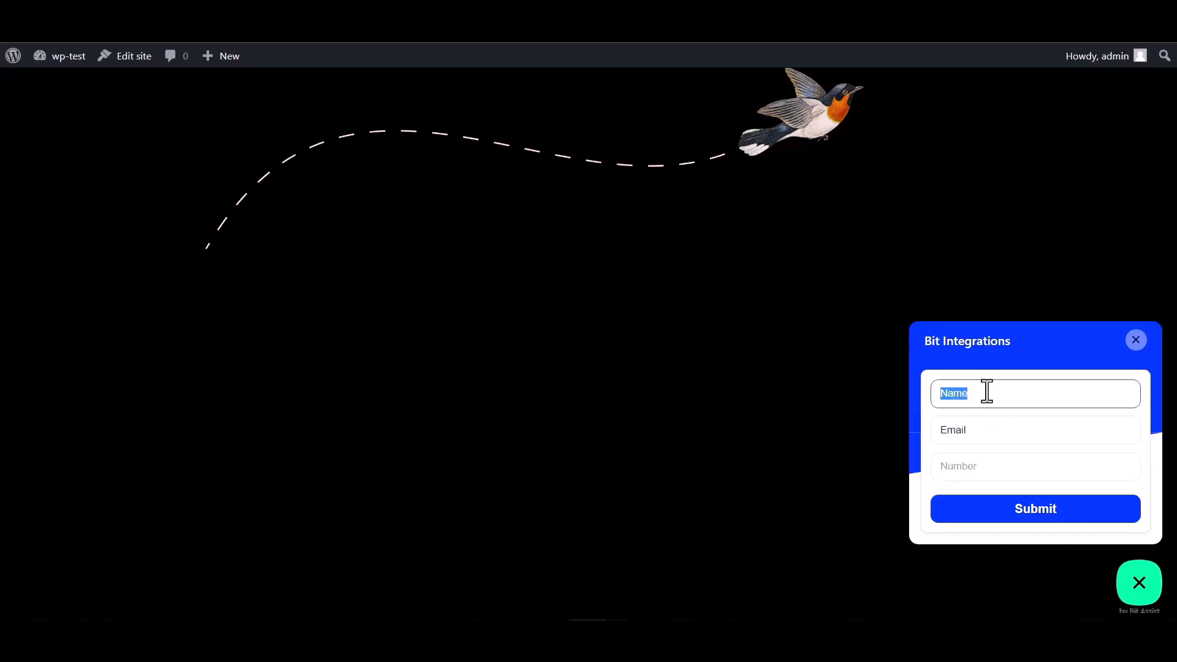
Step: Enter a test e-mail and a number ending in 00, then submit the form
{"action": "left_click", "coordinate": [980, 432]}
{"action": "double_click", "coordinate": [962, 431]}
{"action": "left_click", "coordinate": [977, 432]}
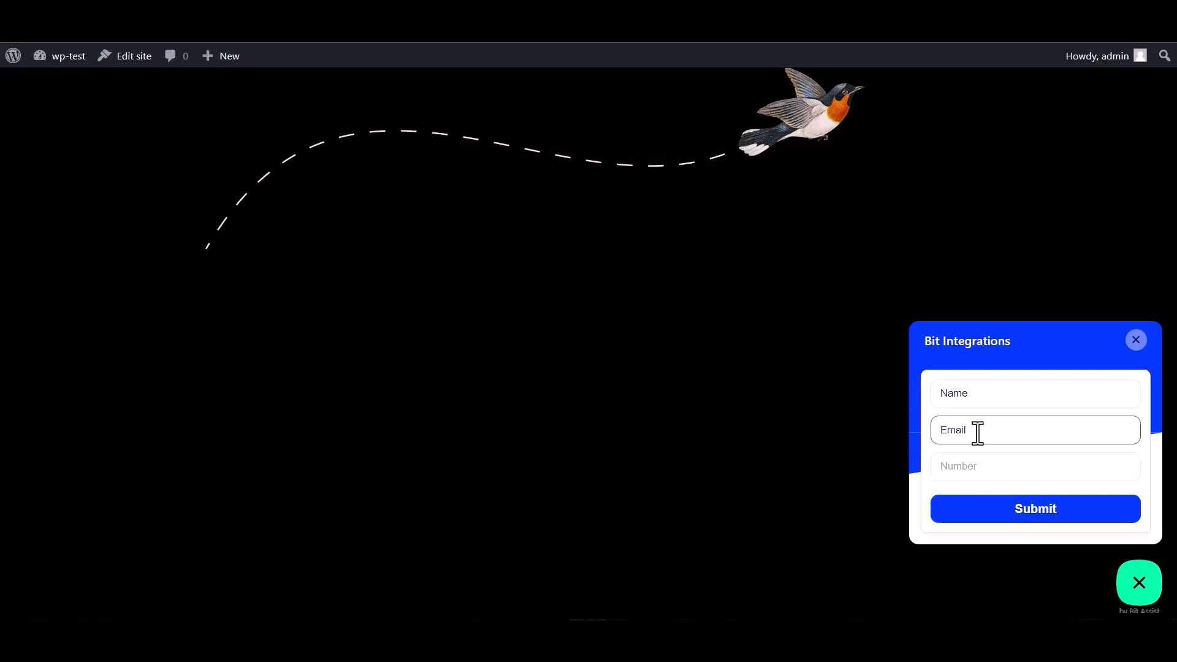
{"action": "double_click", "coordinate": [981, 431]}
{"action": "left_click", "coordinate": [984, 429]}
{"action": "left_click", "coordinate": [958, 466]}
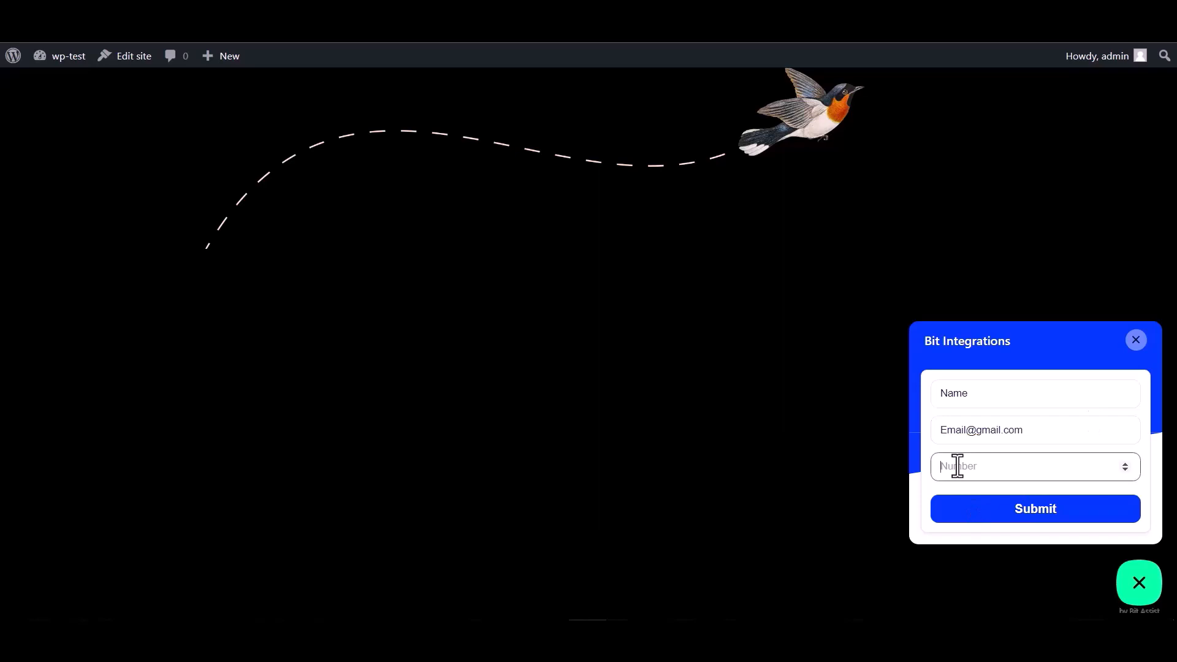
{"action": "type", "text": "000000"}
{"action": "left_click", "coordinate": [1032, 521]}
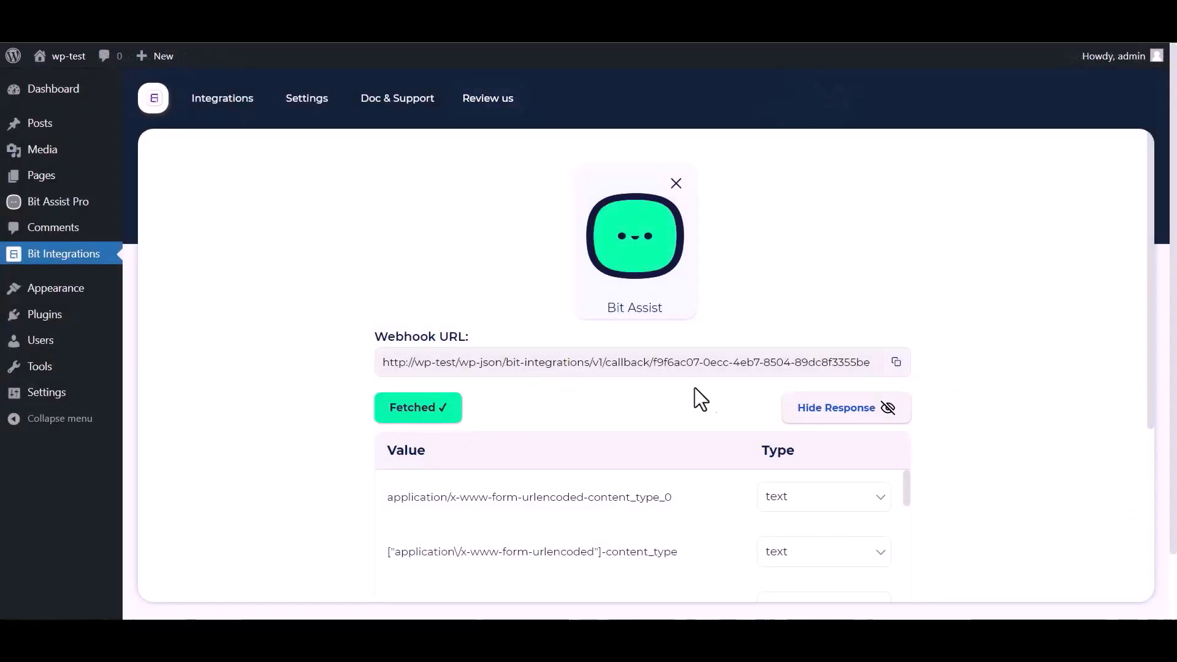
Step: Scroll down past the fetched webhook response toward Set Action
{"action": "scroll", "coordinate": [697, 399], "scroll_direction": "down", "scroll_amount": 1}
{"action": "scroll", "coordinate": [526, 471], "scroll_direction": "down", "scroll_amount": 6}
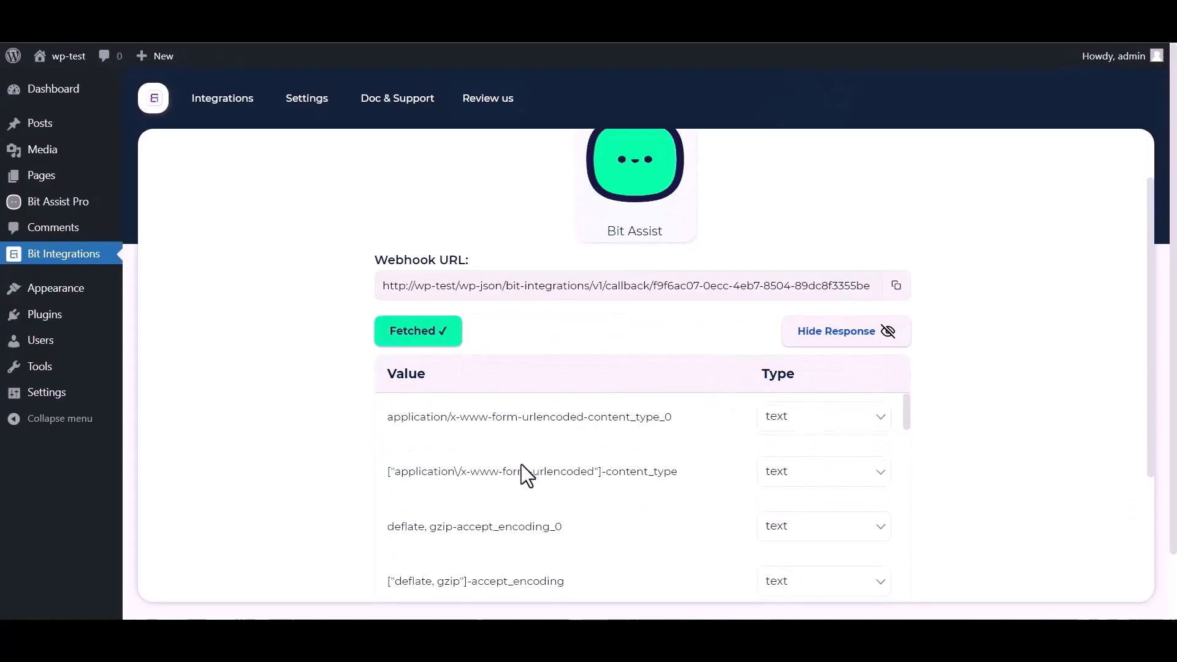
{"action": "scroll", "coordinate": [356, 481], "scroll_direction": "down", "scroll_amount": 3}
{"action": "scroll", "coordinate": [431, 386], "scroll_direction": "down", "scroll_amount": 4}
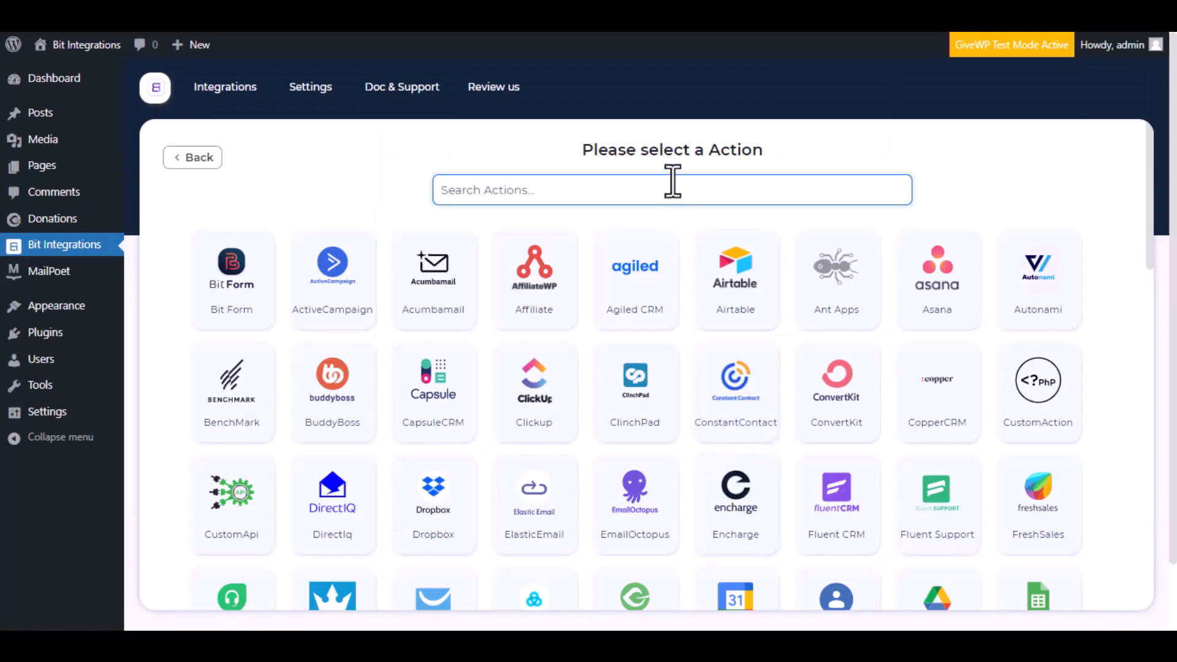
Step: Choose MailPoet as the action, keep the name 'Mail Poet', authorize it and continue
{"action": "type", "text": "Mail poet"}
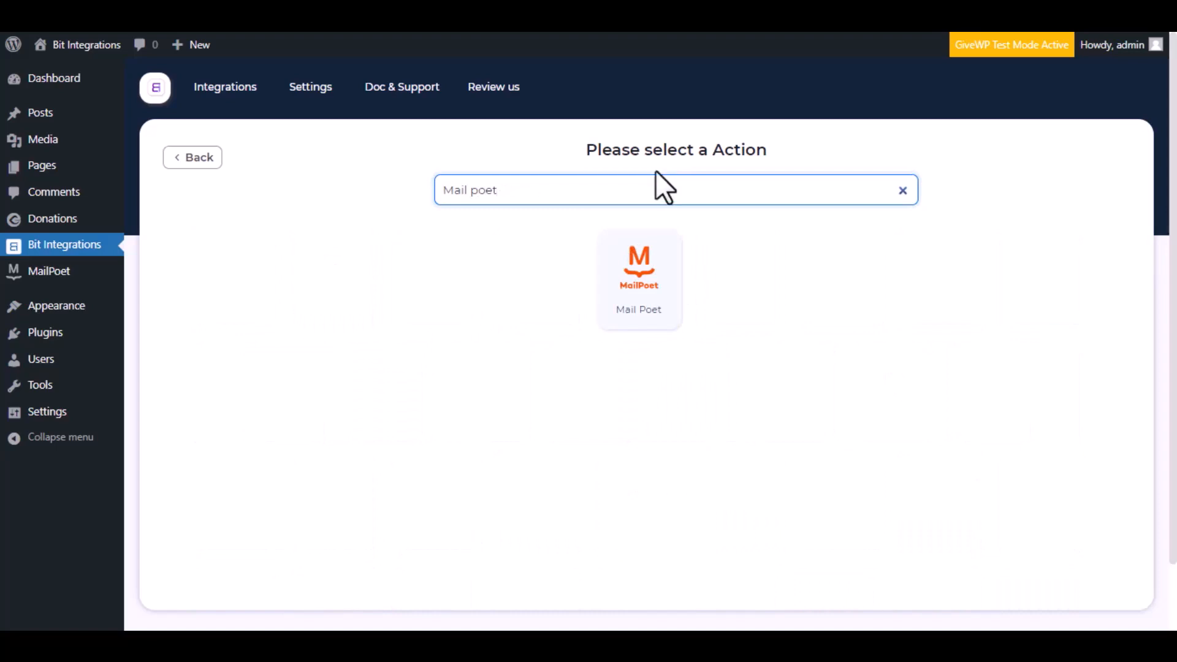
{"action": "left_click", "coordinate": [631, 294]}
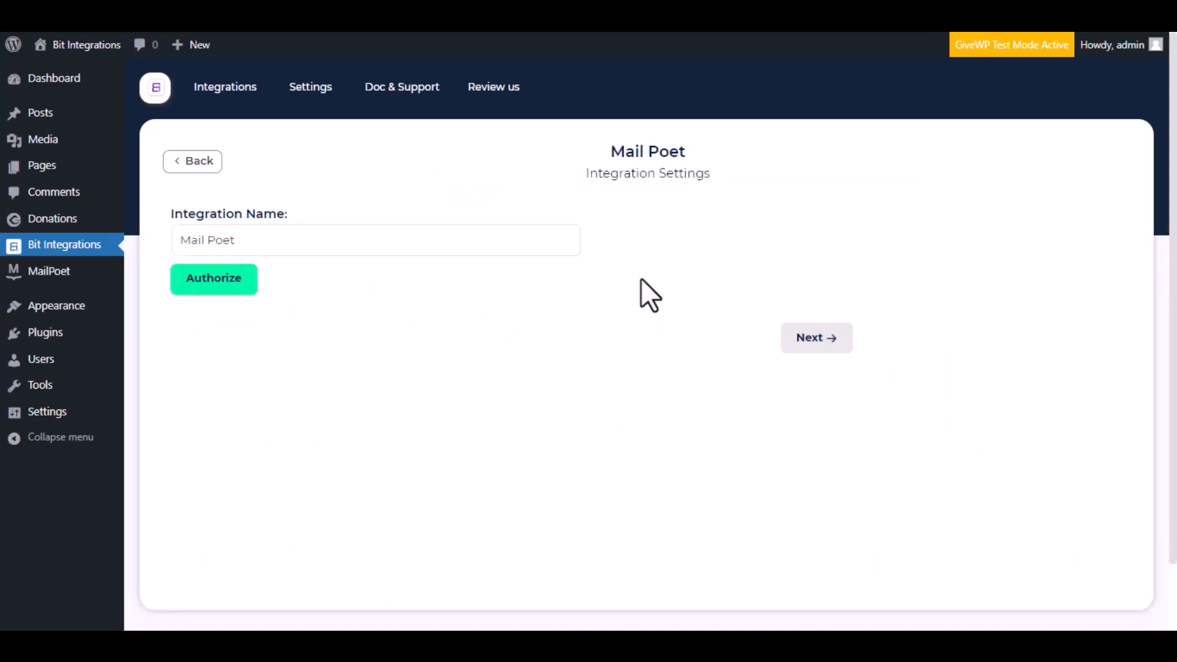
{"action": "left_click_drag", "start_coordinate": [260, 241], "coordinate": [178, 241]}
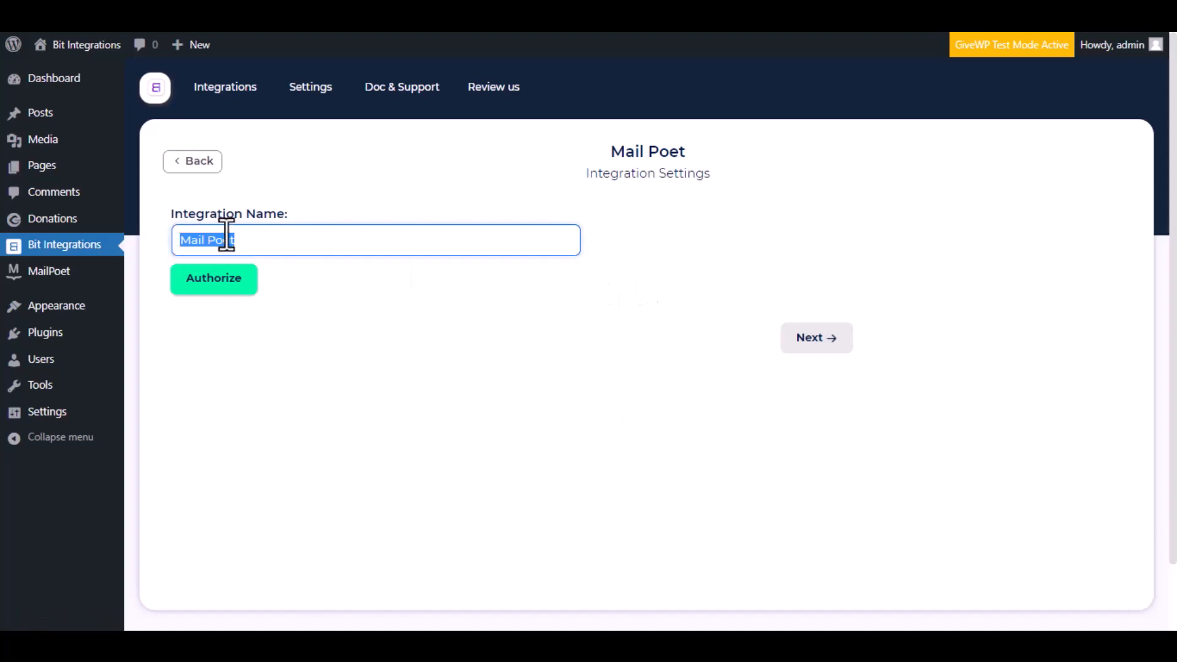
{"action": "left_click", "coordinate": [250, 239]}
{"action": "left_click", "coordinate": [198, 284]}
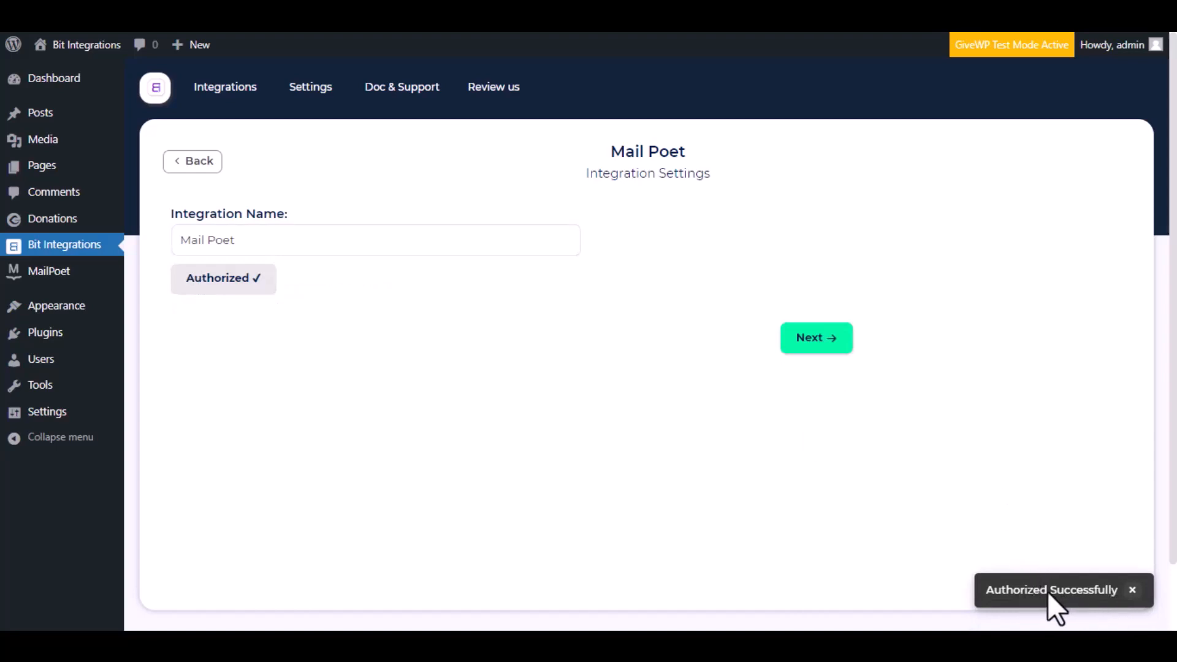
{"action": "left_click", "coordinate": [832, 339]}
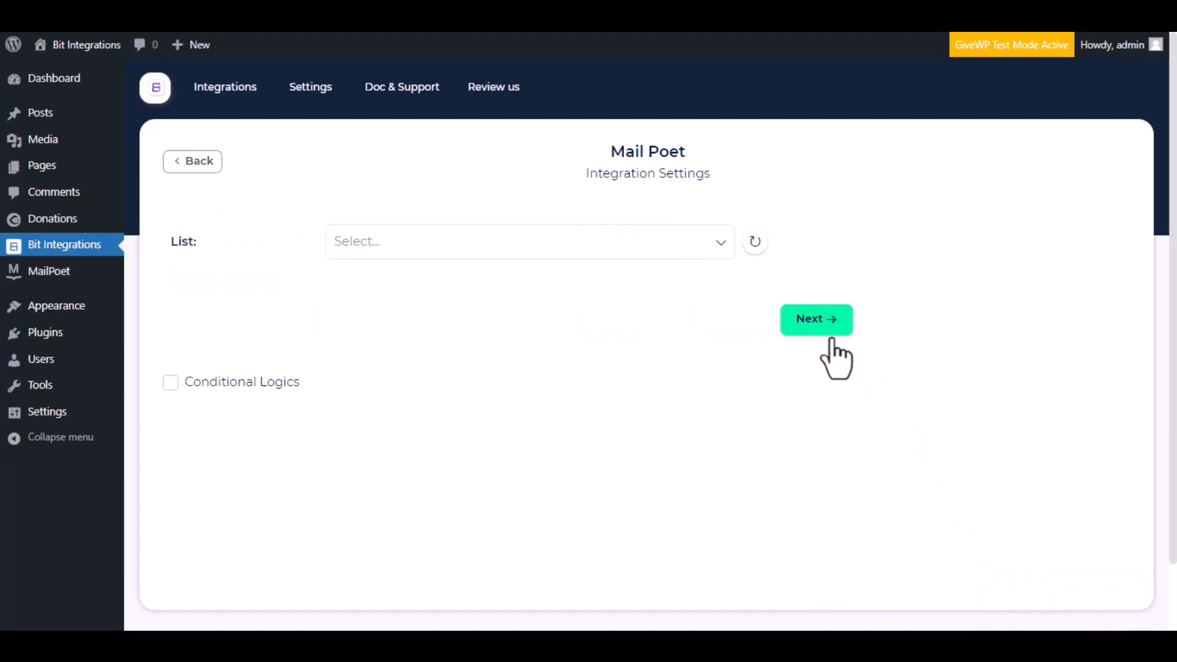
Step: Target the Newsletter mailing list and map the form's Email field to Email
{"action": "left_click", "coordinate": [404, 241]}
{"action": "left_click", "coordinate": [426, 285]}
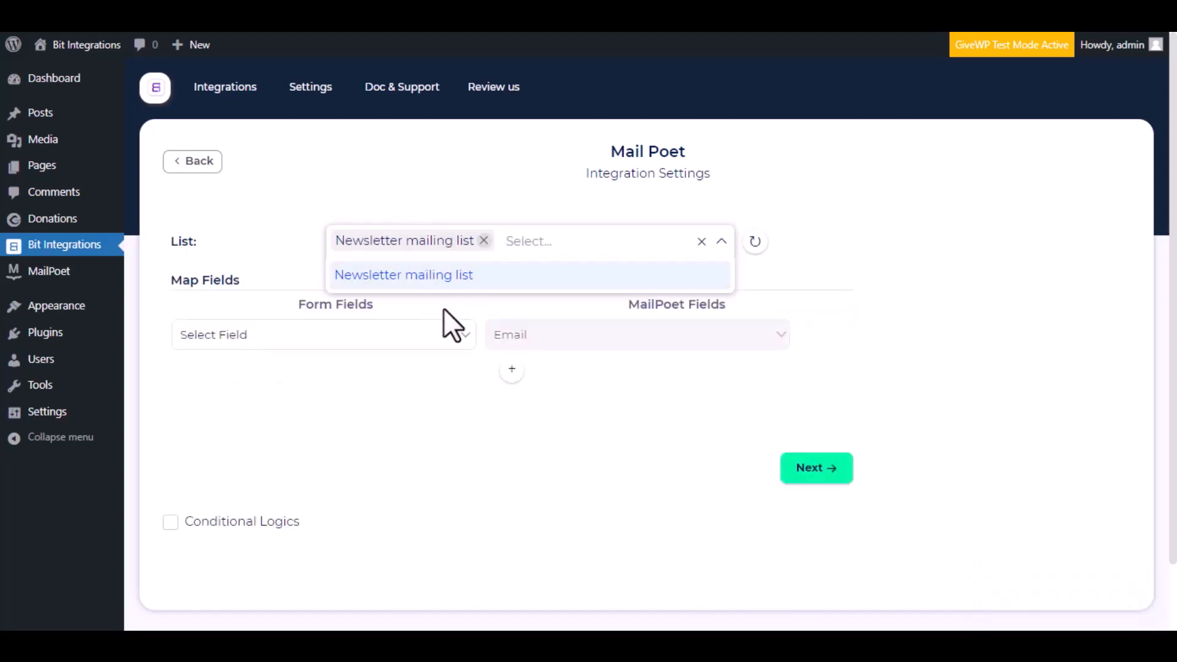
{"action": "left_click", "coordinate": [276, 284]}
{"action": "left_click", "coordinate": [393, 340]}
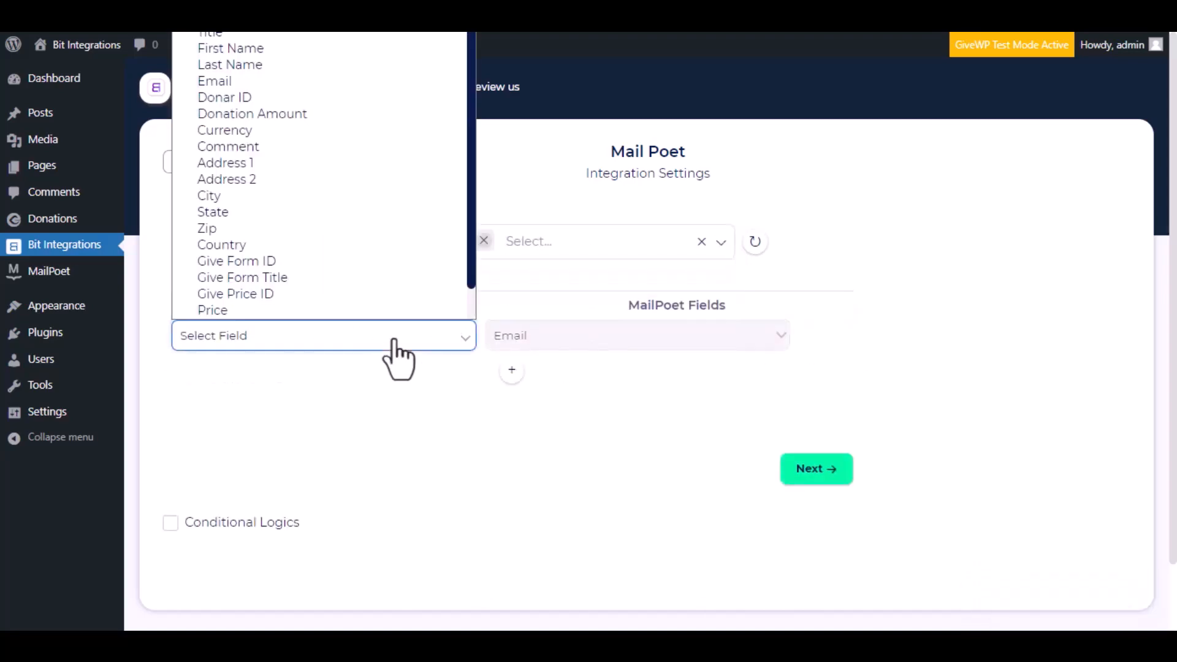
{"action": "left_click", "coordinate": [271, 80]}
Step: Add mappings of First Name to First name and Last Name to Last name
{"action": "left_click", "coordinate": [512, 370]}
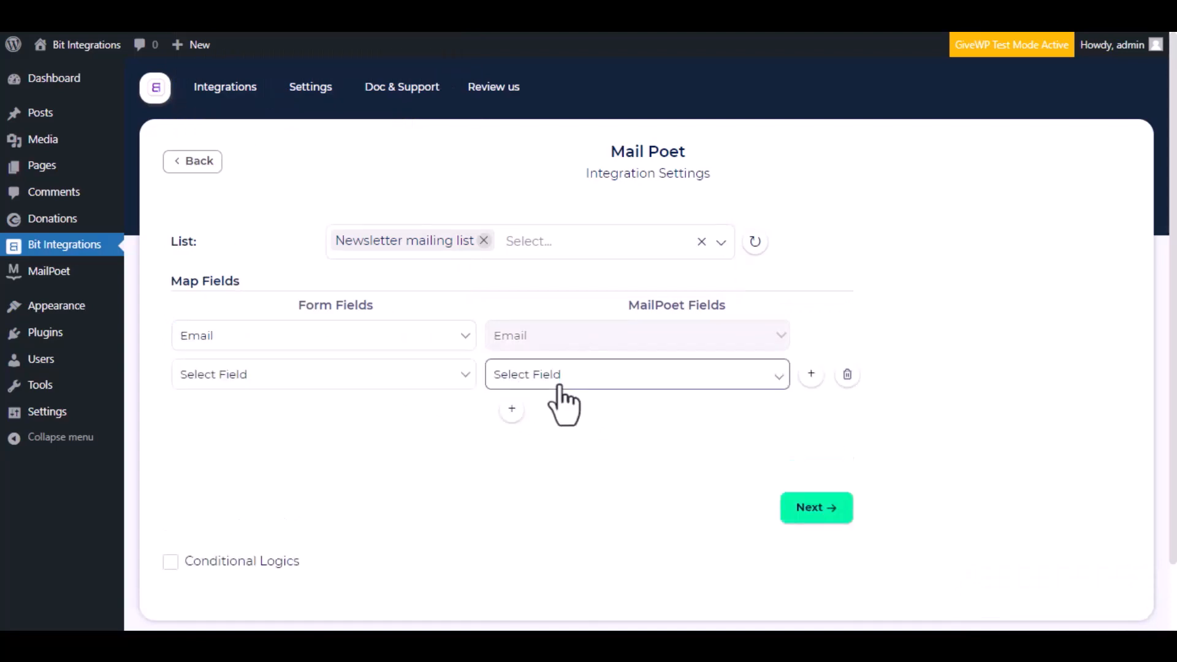
{"action": "left_click", "coordinate": [555, 375]}
{"action": "left_click", "coordinate": [564, 412]}
{"action": "left_click", "coordinate": [350, 385]}
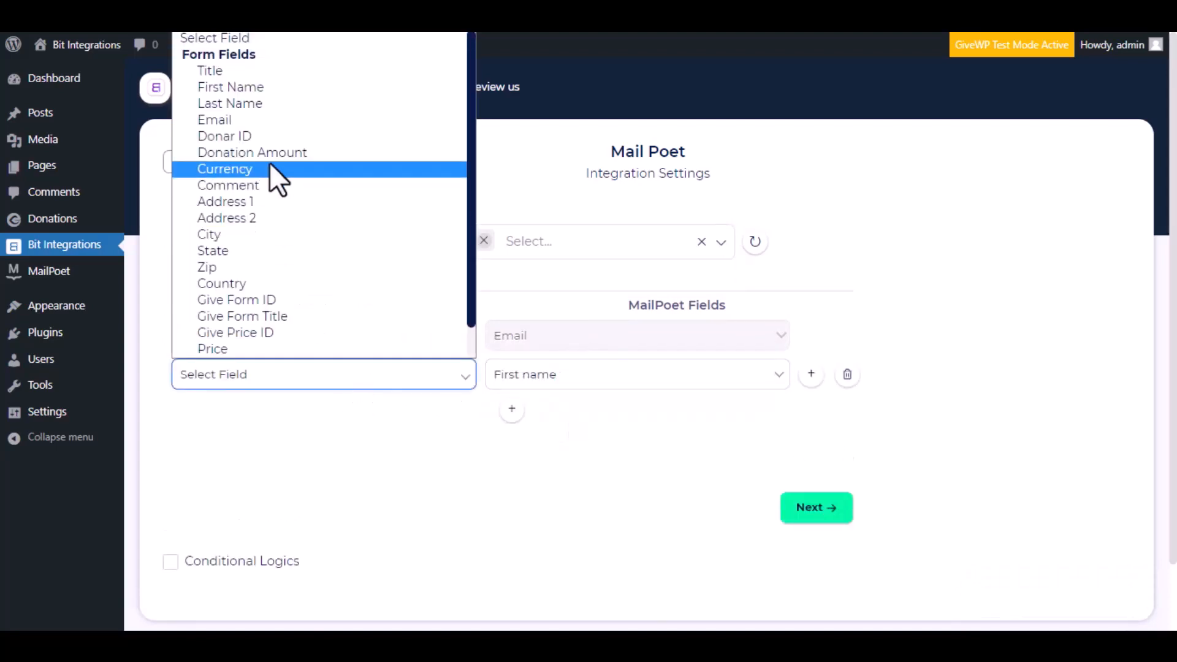
{"action": "left_click", "coordinate": [279, 87]}
{"action": "left_click", "coordinate": [512, 409]}
{"action": "left_click", "coordinate": [591, 427]}
{"action": "left_click", "coordinate": [588, 467]}
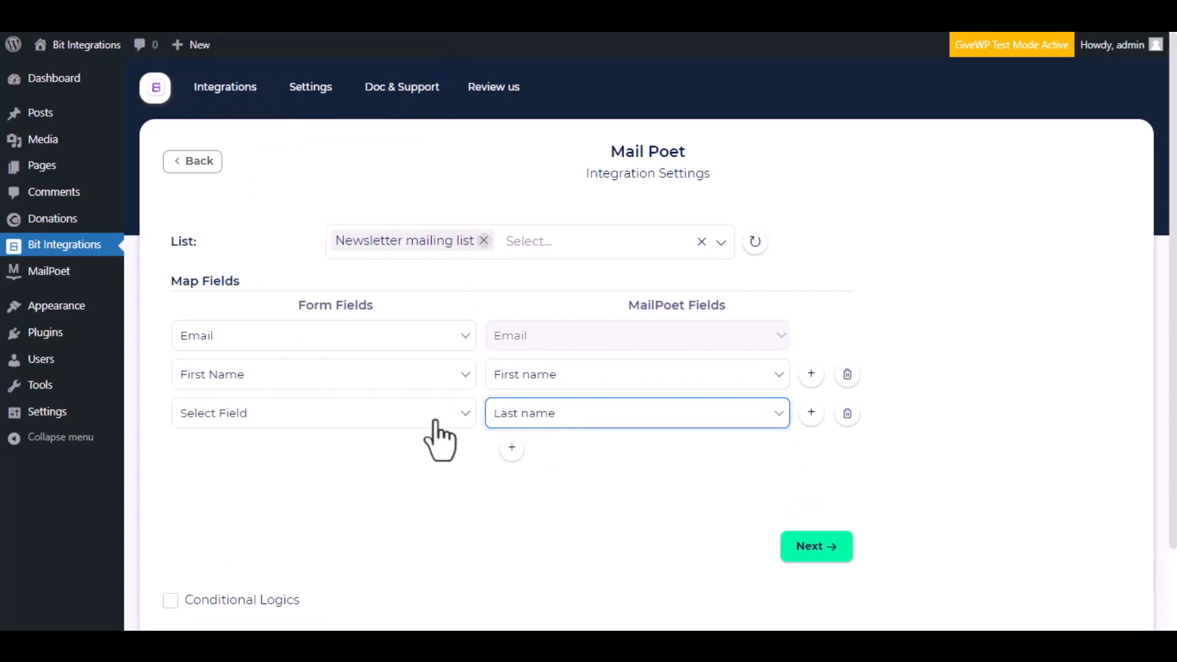
{"action": "left_click", "coordinate": [432, 417]}
{"action": "left_click", "coordinate": [292, 141]}
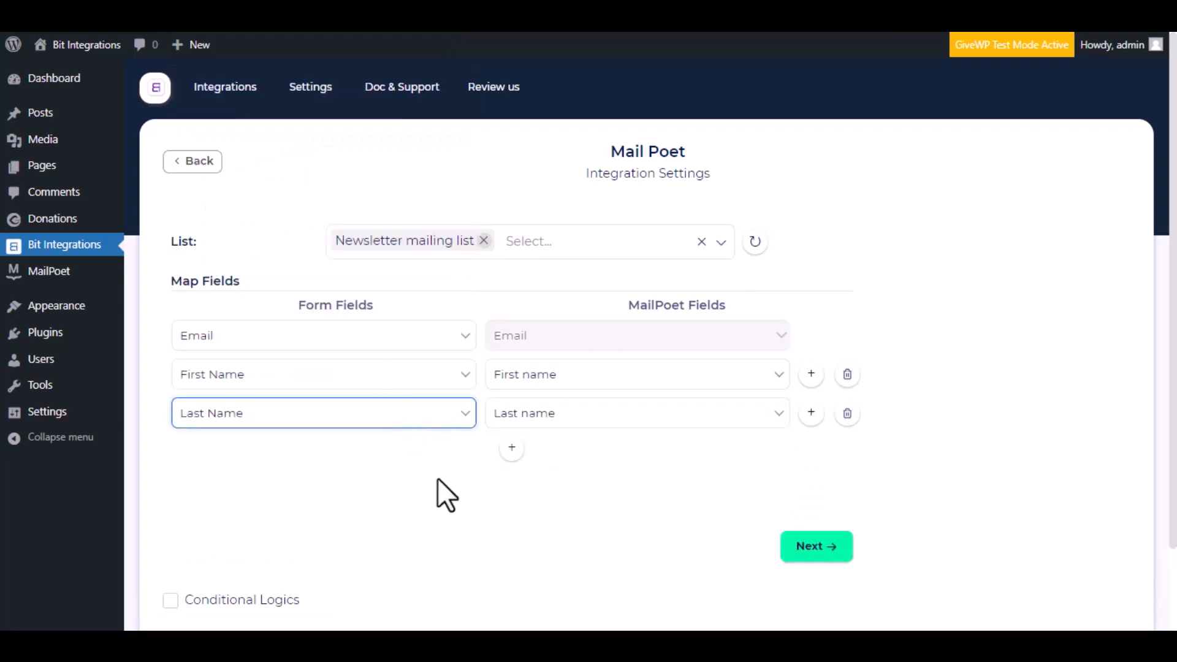
Step: Leave conditional logic off, then finish and save the Mail Poet integration
{"action": "scroll", "coordinate": [454, 478], "scroll_direction": "down", "scroll_amount": 2}
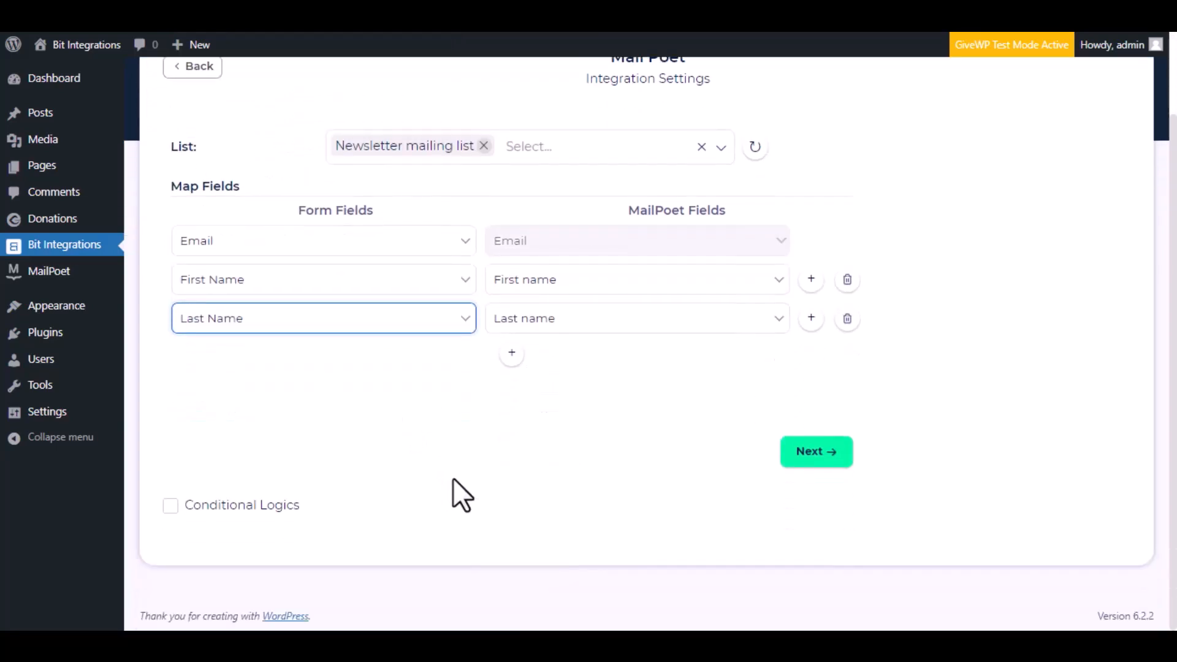
{"action": "left_click", "coordinate": [171, 506]}
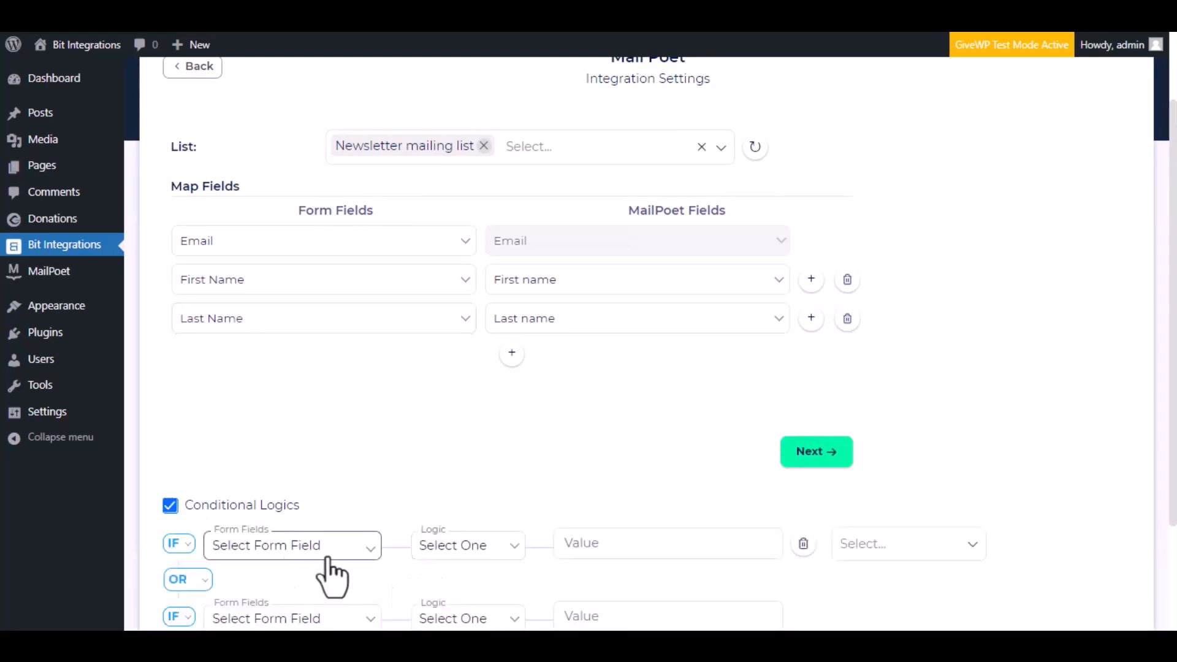
{"action": "scroll", "coordinate": [341, 565], "scroll_direction": "down", "scroll_amount": 3}
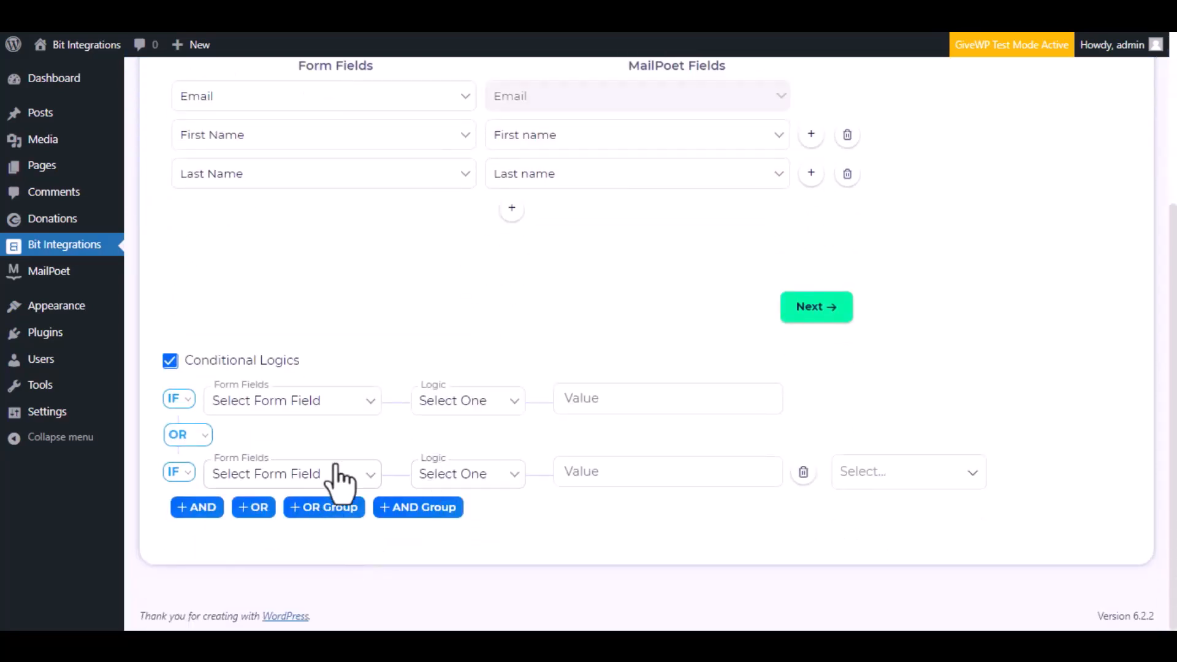
{"action": "left_click", "coordinate": [172, 361]}
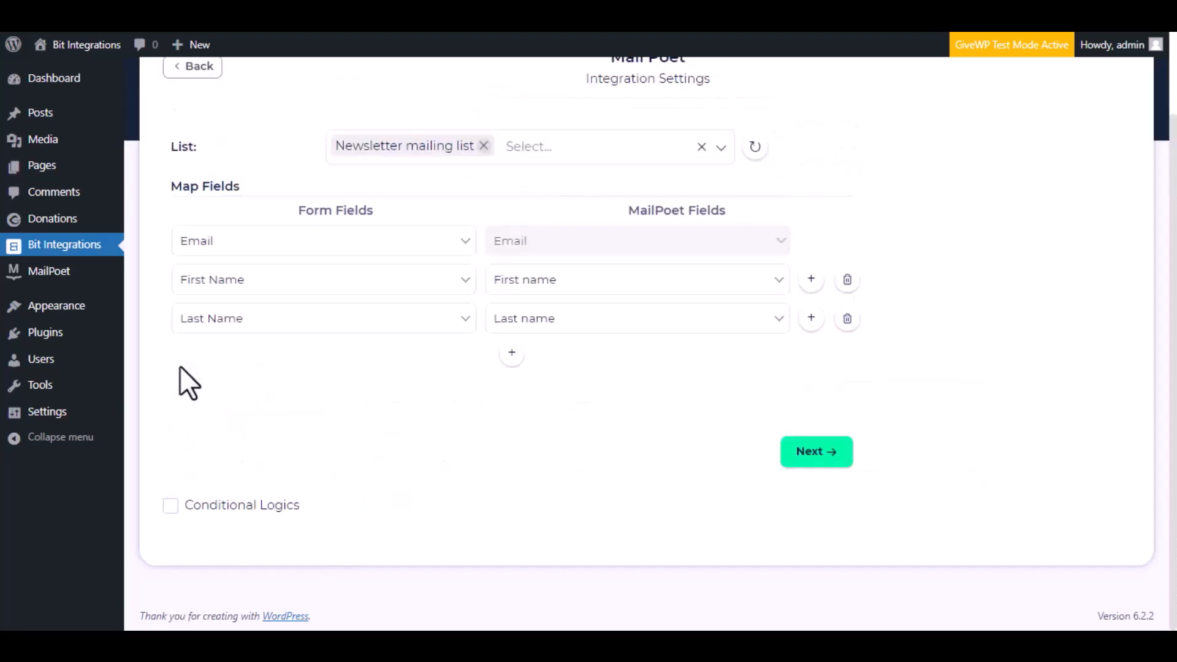
{"action": "left_click", "coordinate": [809, 465]}
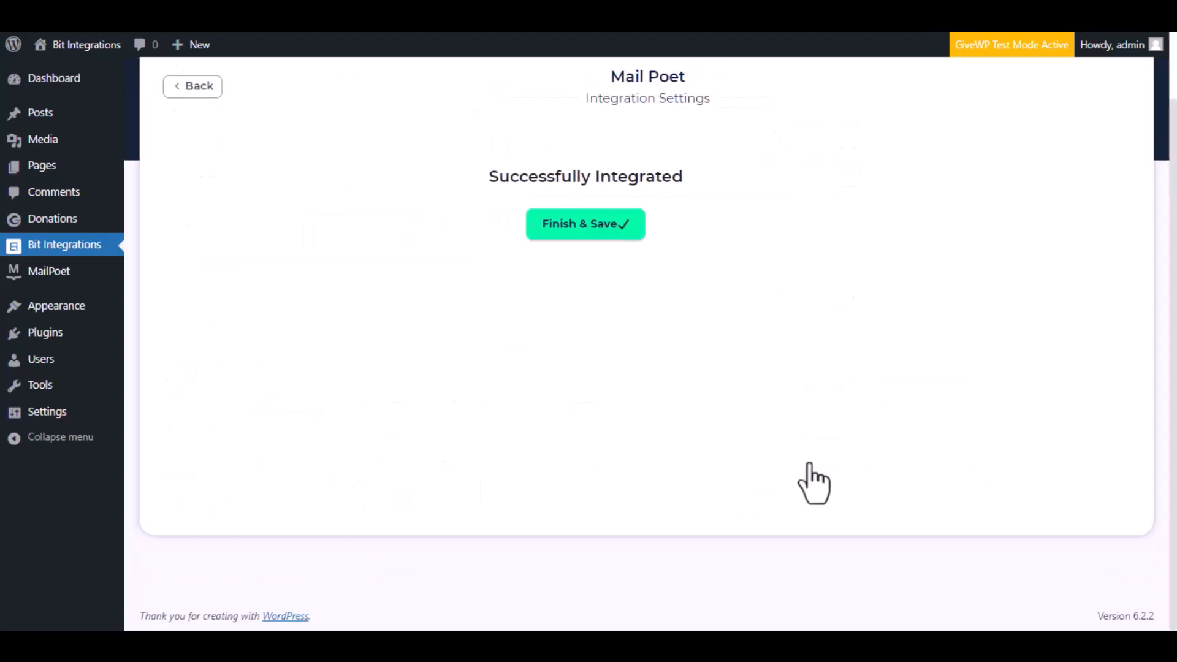
{"action": "left_click", "coordinate": [669, 237]}
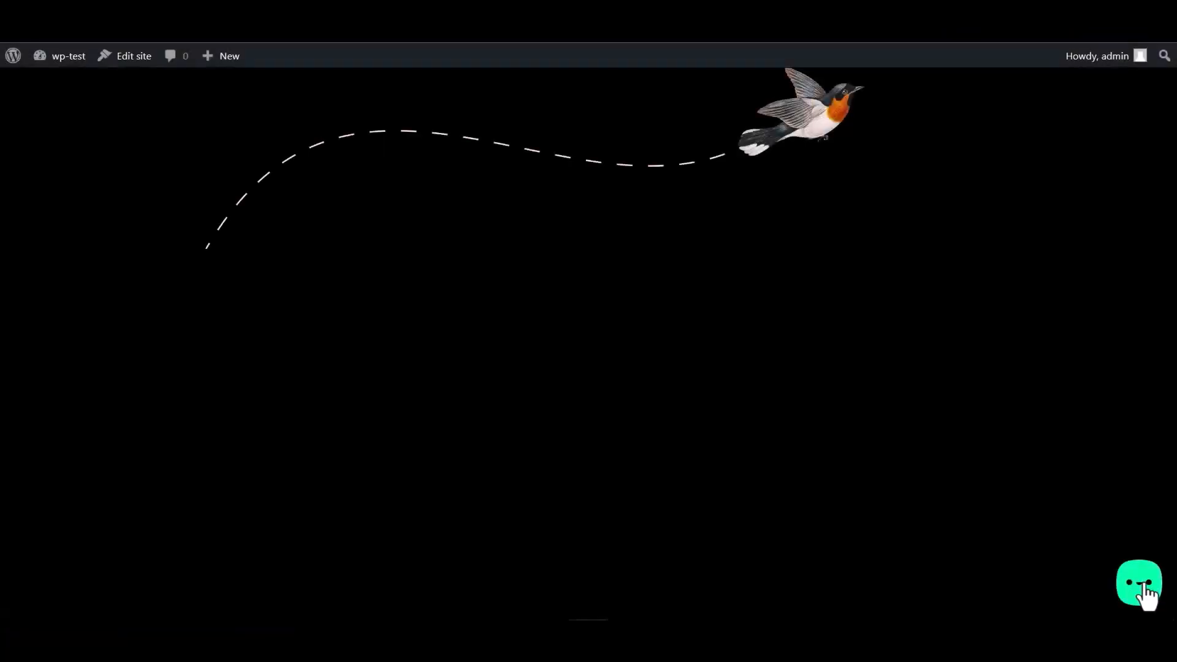
Step: Submit another test name, e-mail and number through the widget form, then open MailPoet Subscribers
{"action": "left_click", "coordinate": [1144, 593]}
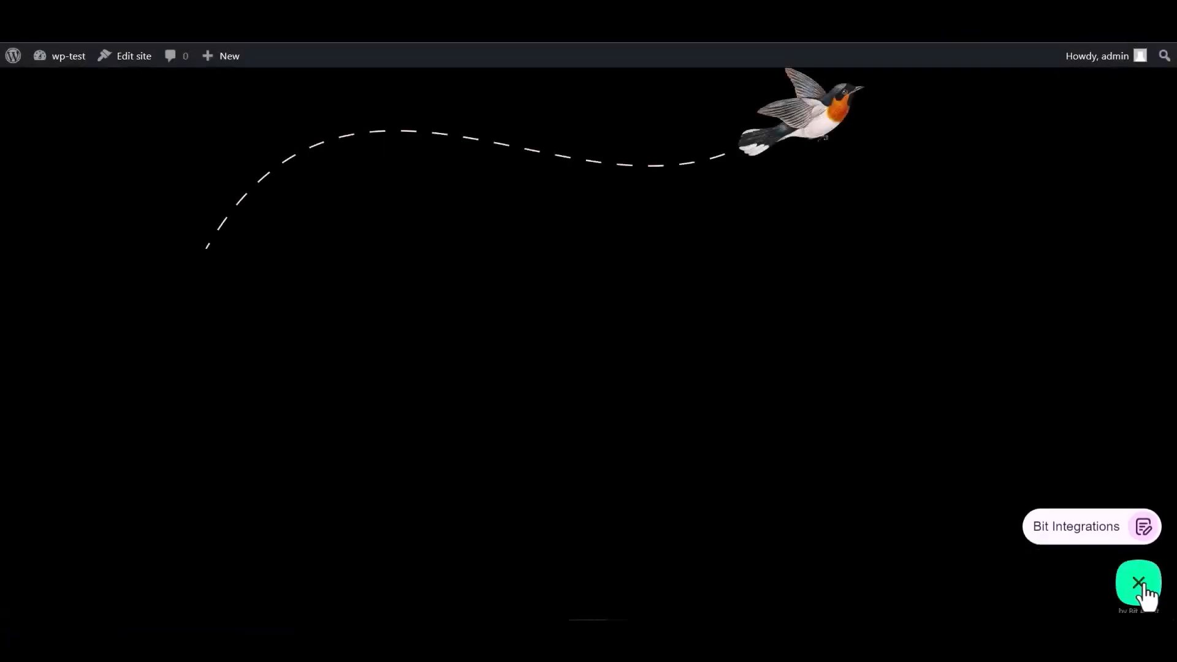
{"action": "left_click", "coordinate": [1073, 531]}
{"action": "left_click", "coordinate": [979, 400]}
{"action": "type", "text": "Bit Integrations"}
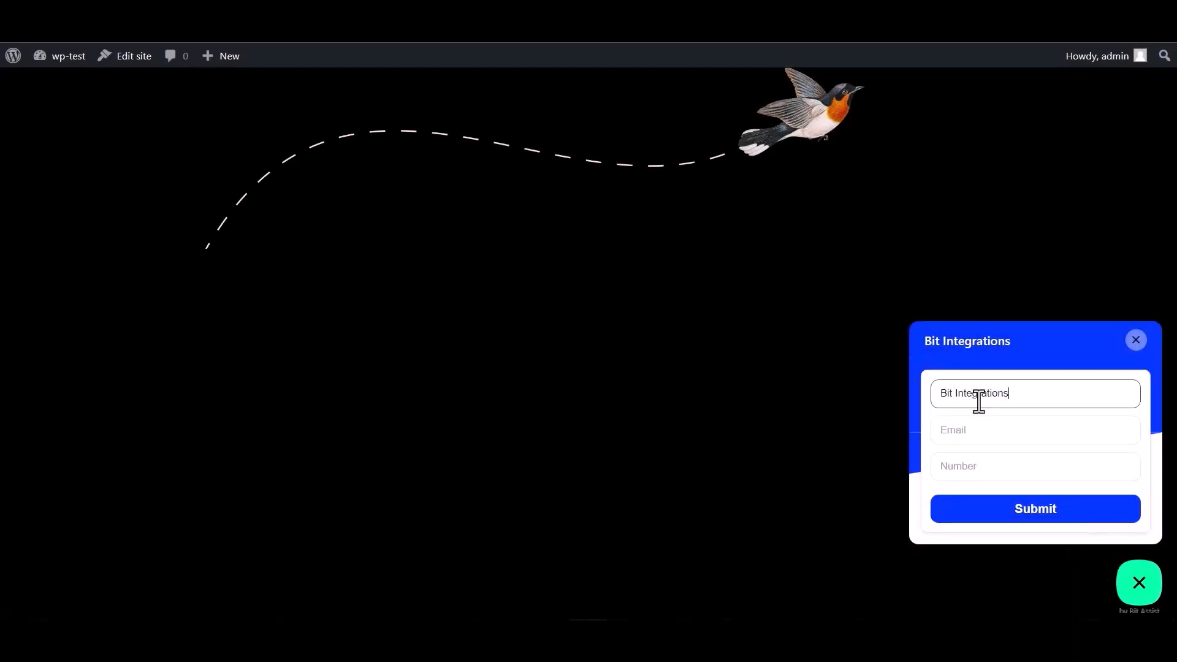
{"action": "left_click", "coordinate": [989, 427]}
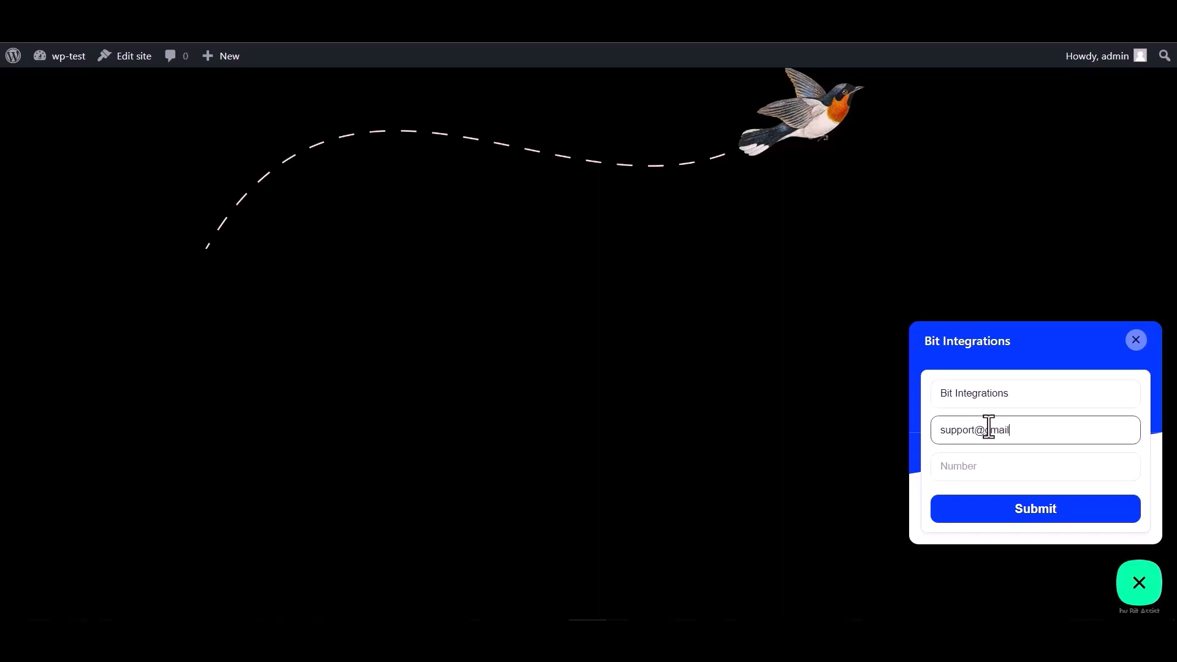
{"action": "left_click", "coordinate": [971, 463]}
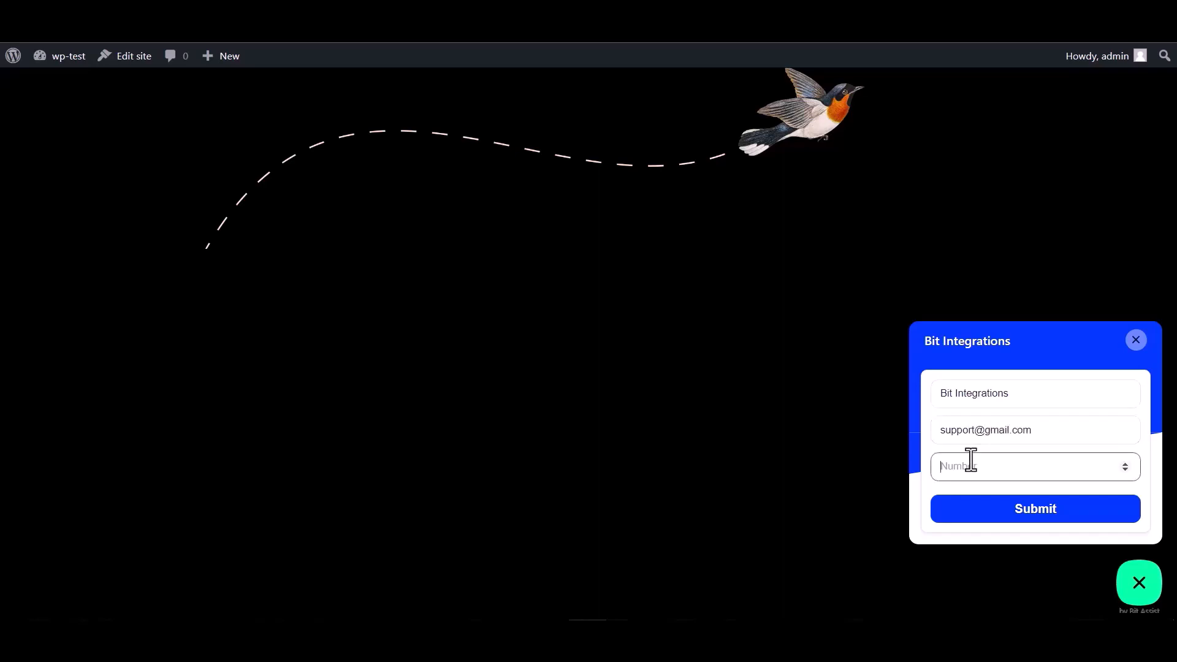
{"action": "left_click", "coordinate": [1038, 512]}
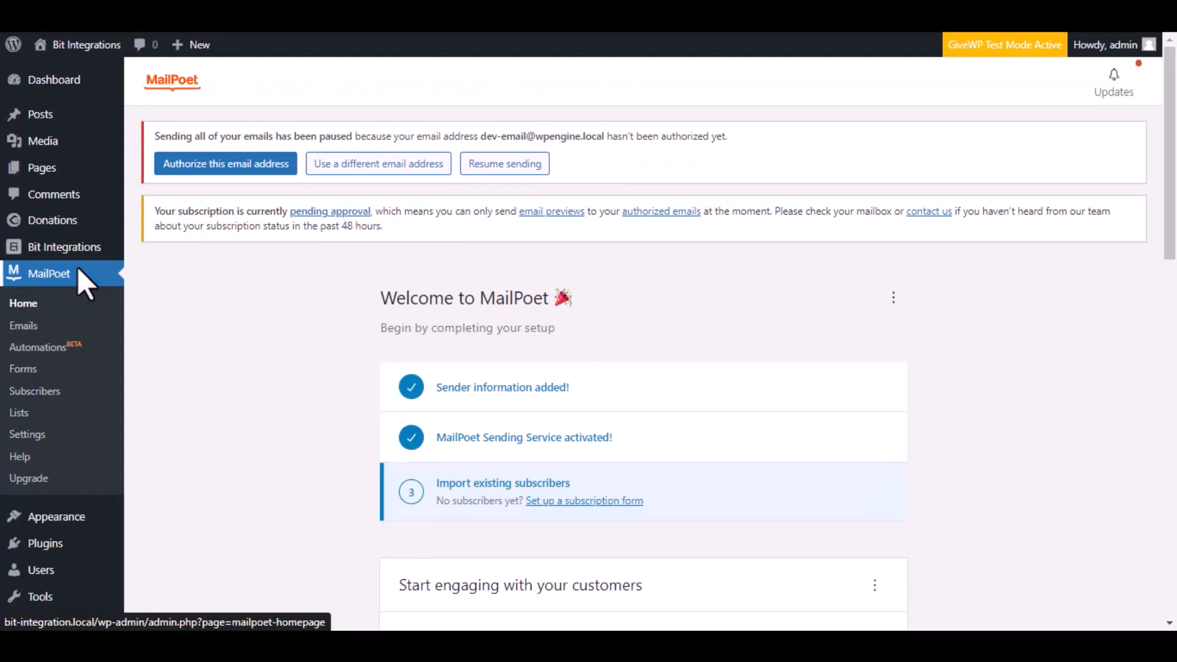
{"action": "left_click", "coordinate": [67, 393]}
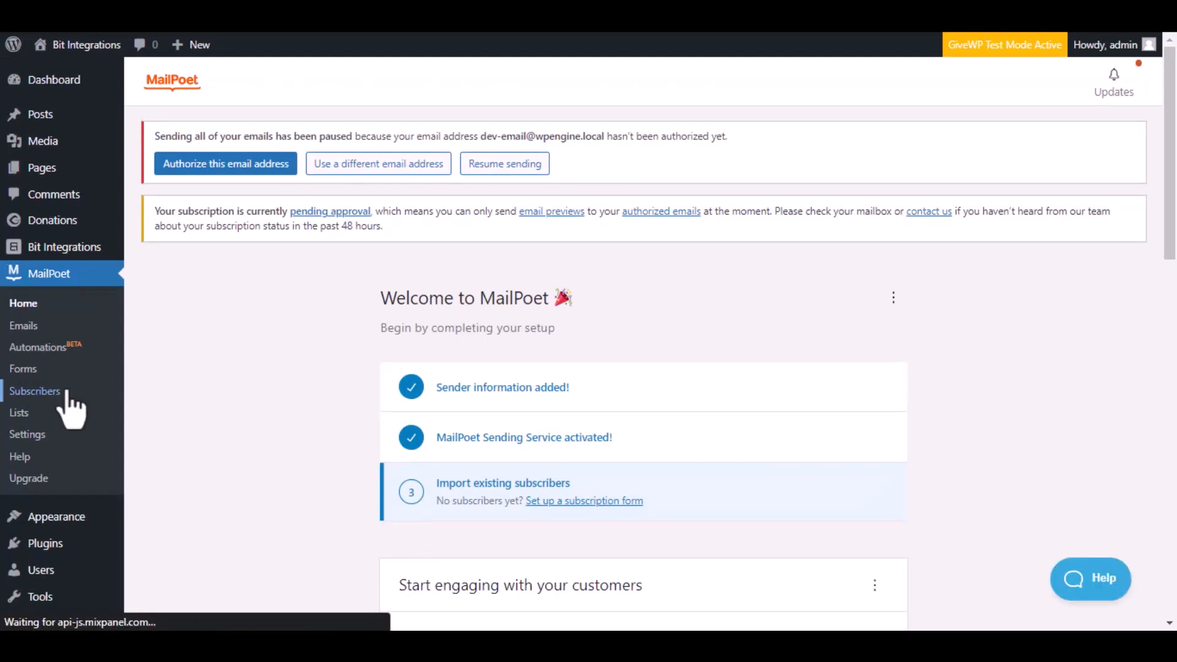